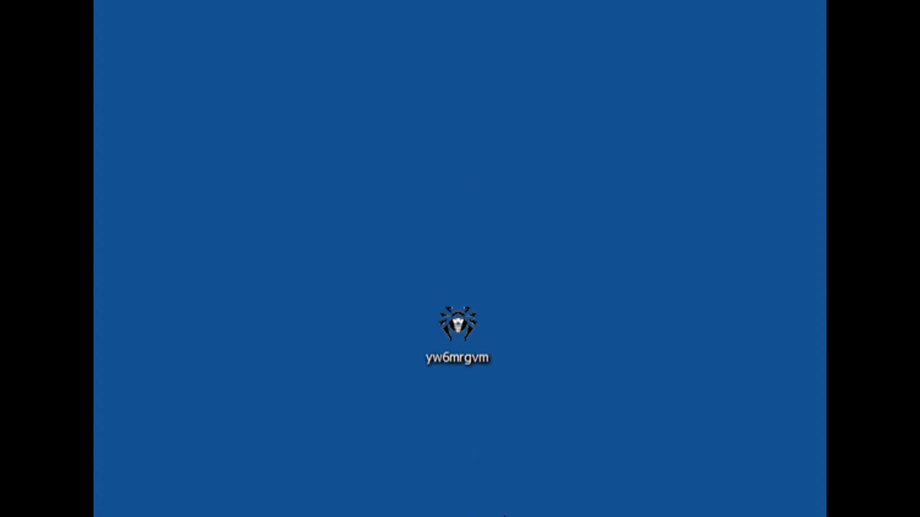
Step: Copy the yw6mrgvm file from the desktop into the folder holding CCleaner, KeePass, Q-Dir and winpatroltogo
drag(457, 332, 729, 385)
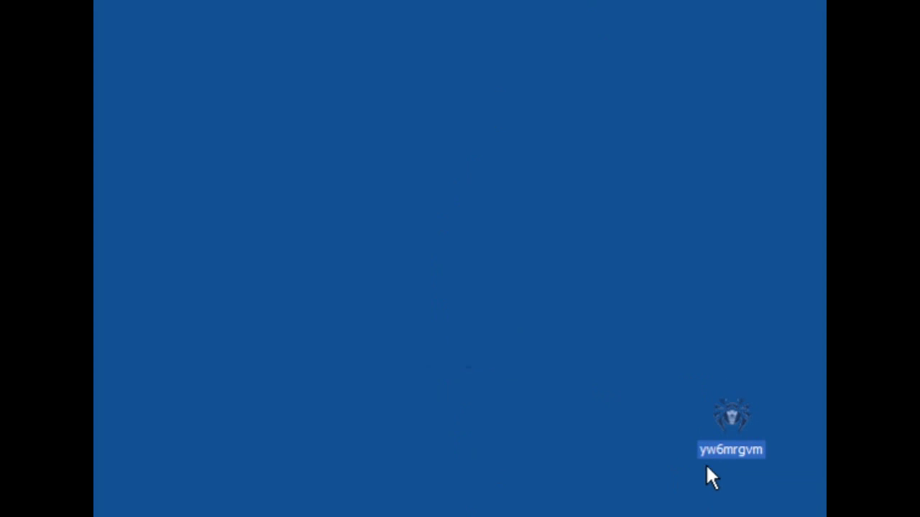
key(alt+Tab)
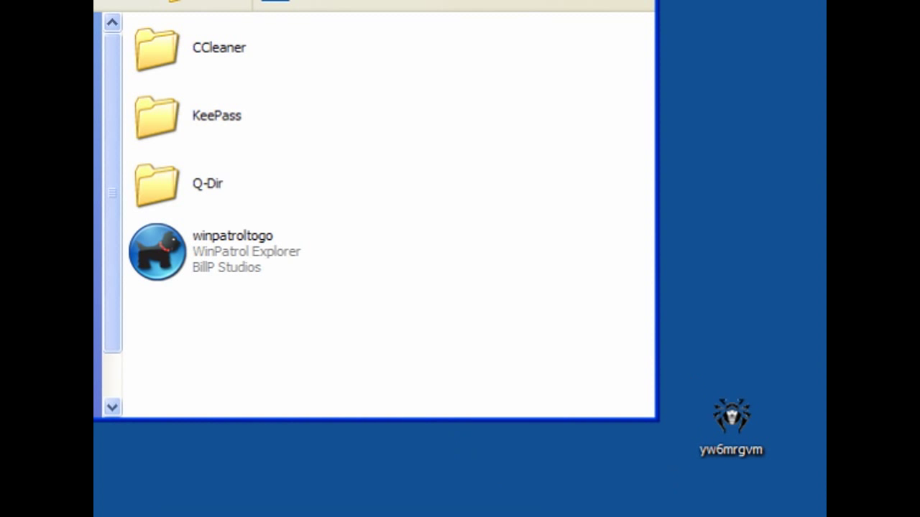
drag(736, 407, 493, 339)
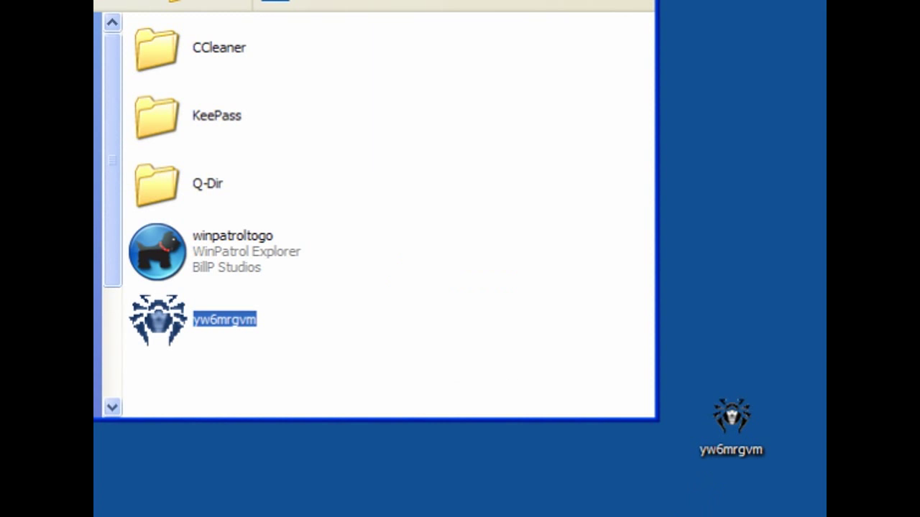
Step: Launch the folder's copy of yw6mrgvm and start the initial Dr.Web CureIt! virus check
double_click(171, 325)
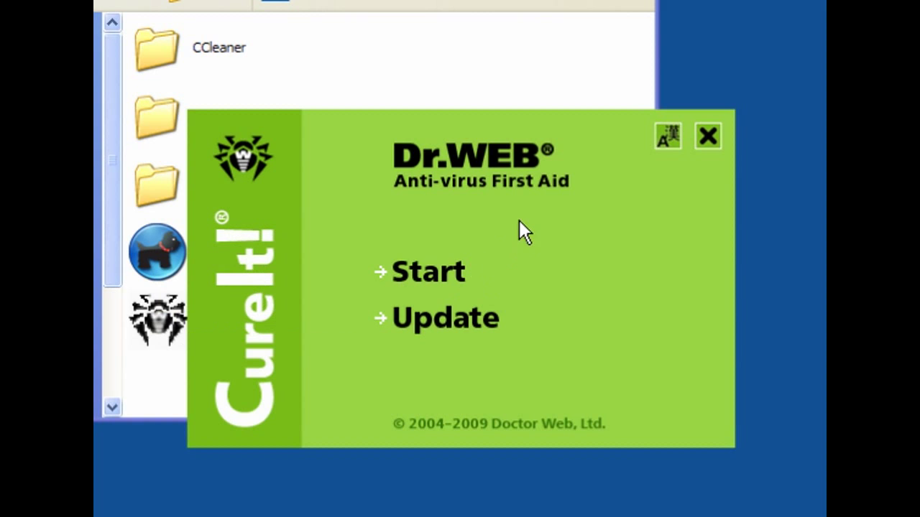
click(436, 277)
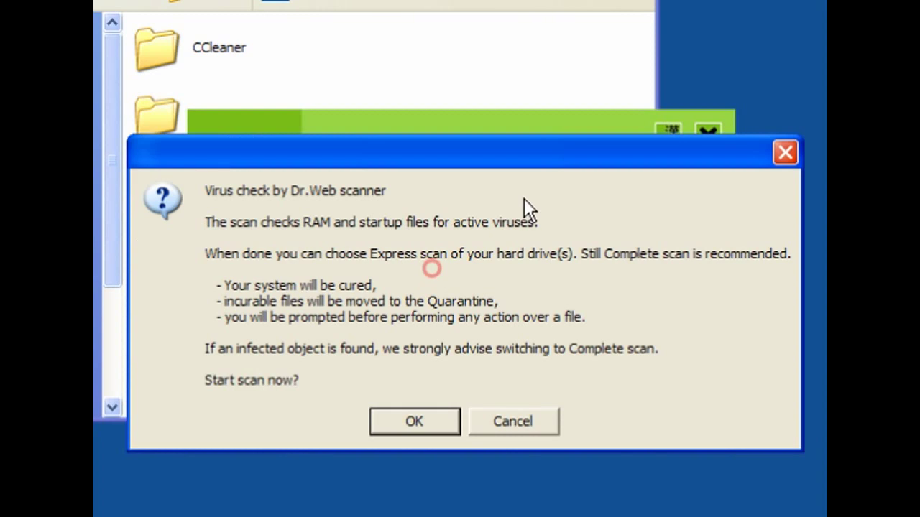
click(417, 422)
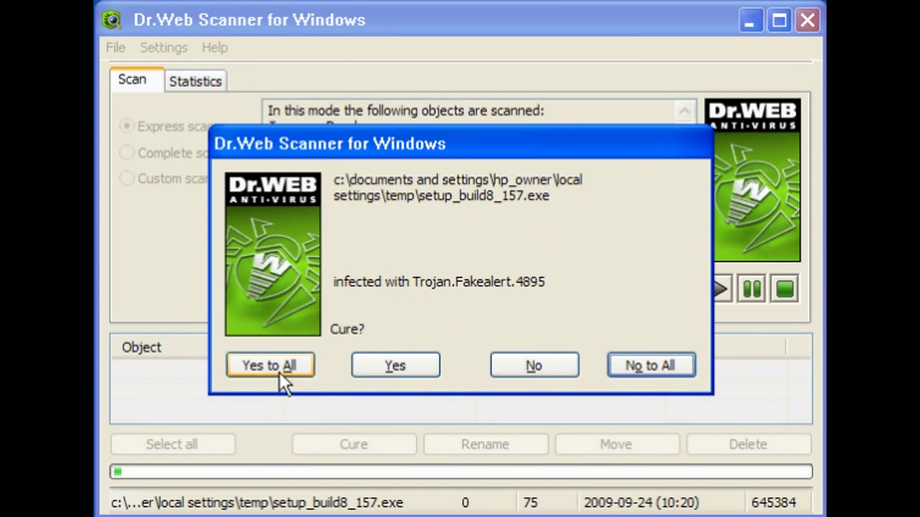
Step: Approve curing one by one for both infected setup_build8_157.exe files, pavrm.exe and rundll32.exe
click(381, 372)
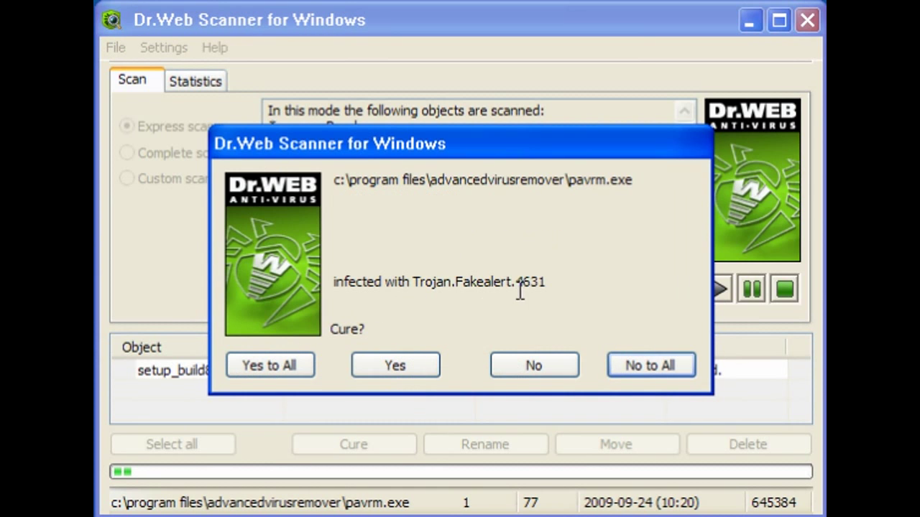
click(388, 365)
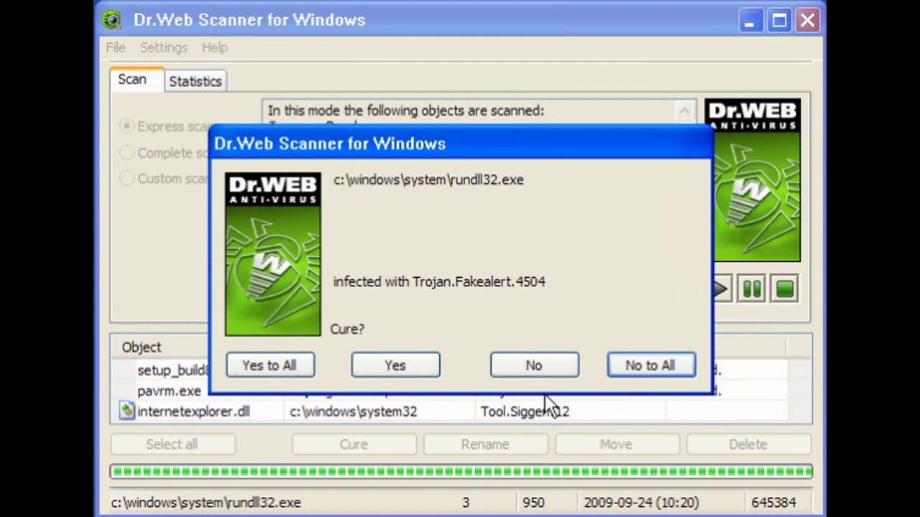
click(404, 369)
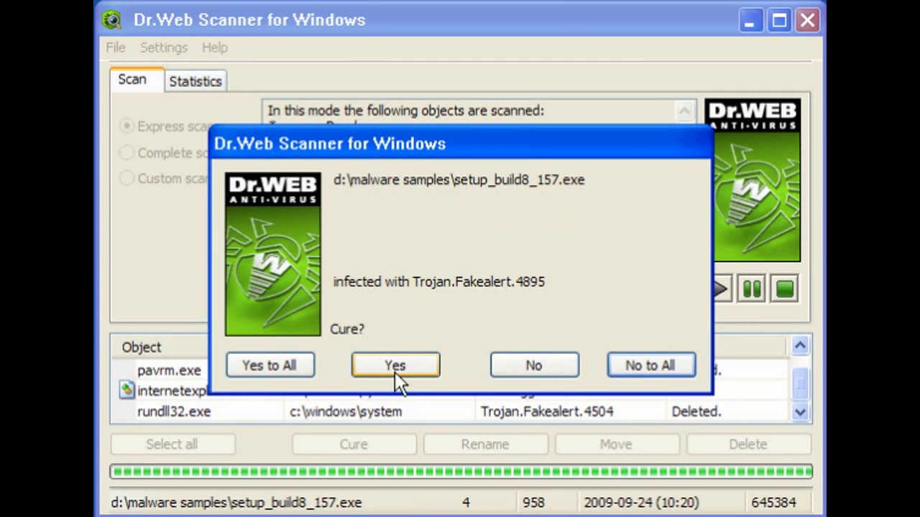
click(396, 364)
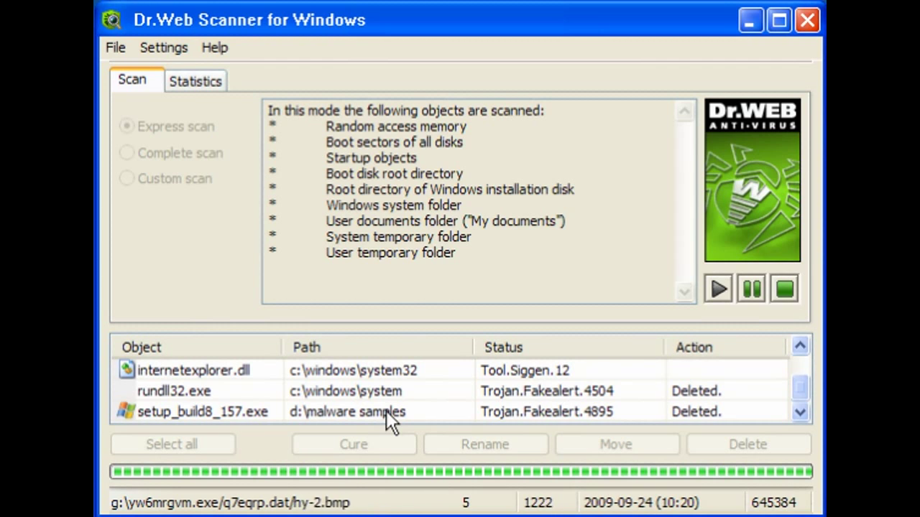
click(395, 392)
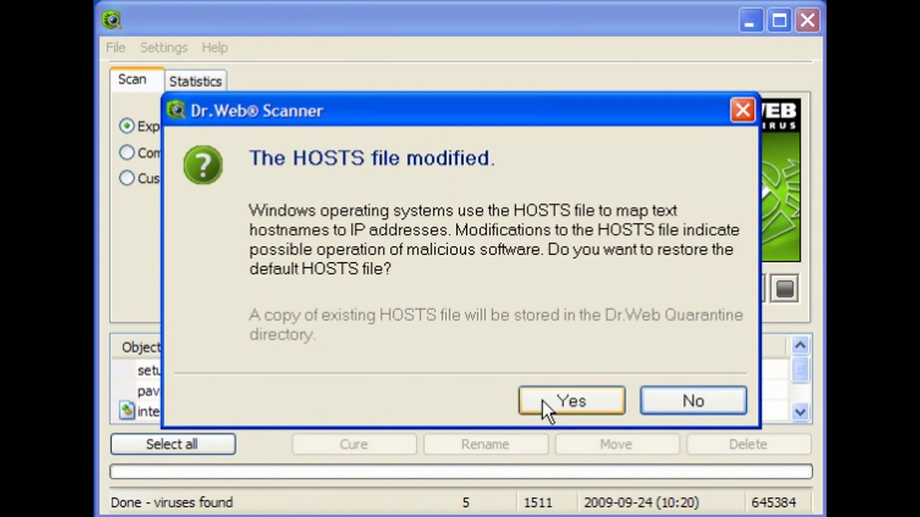
Step: Restore the default HOSTS file and decline the computer restart
drag(371, 115, 432, 47)
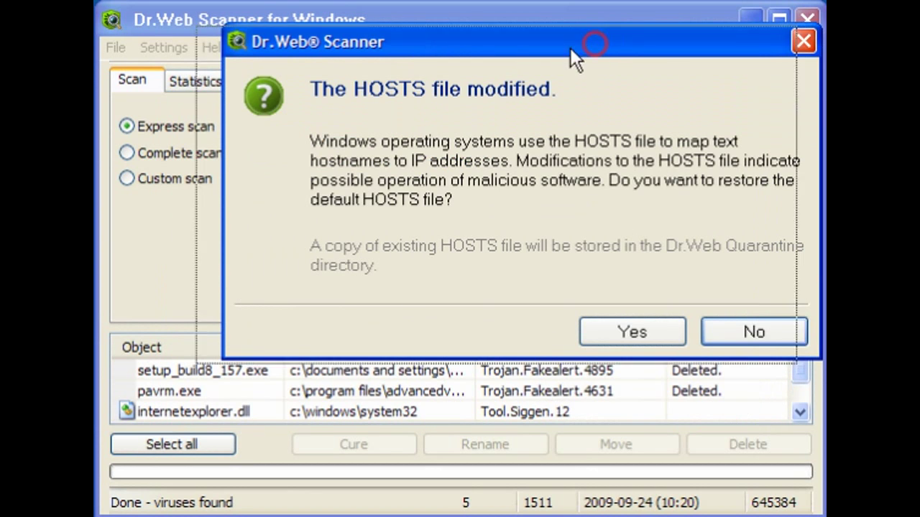
drag(571, 49, 489, 60)
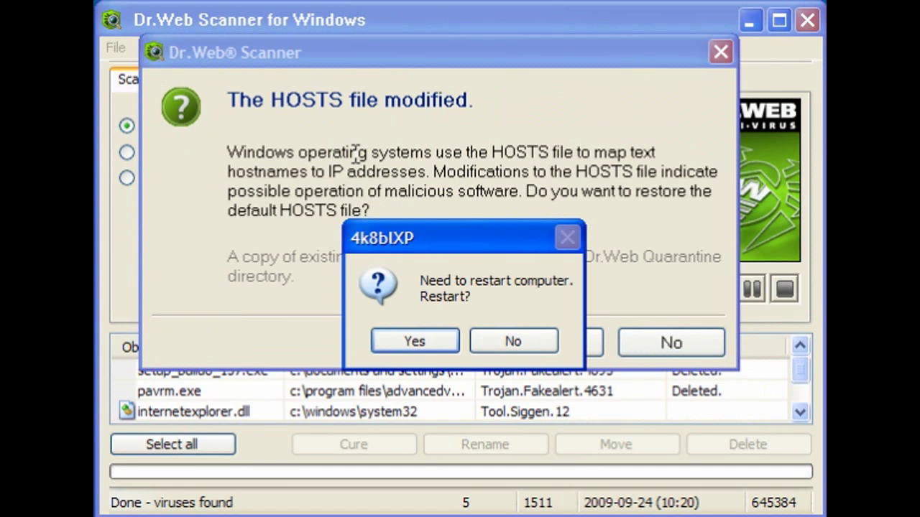
drag(458, 242, 280, 408)
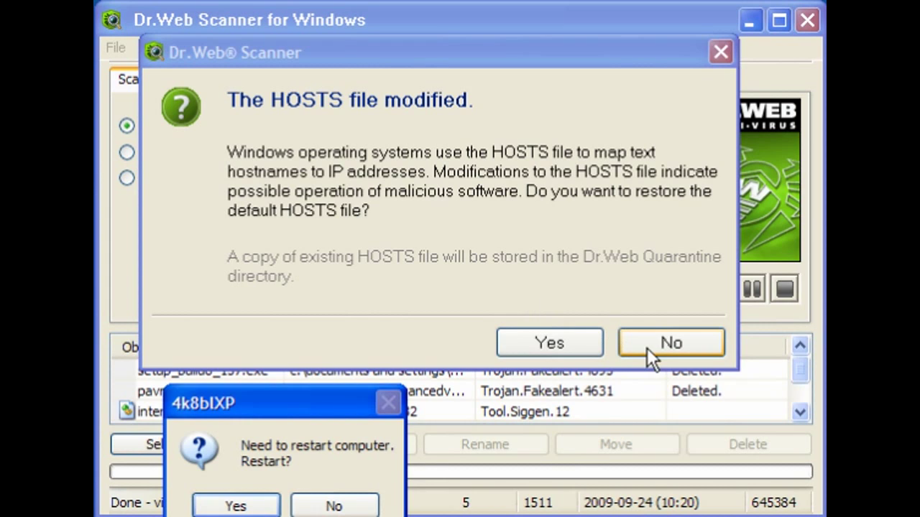
click(546, 339)
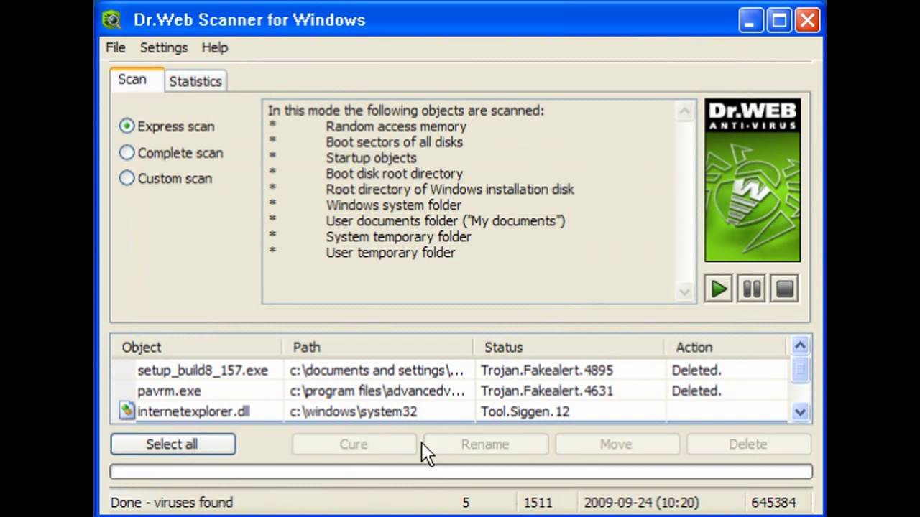
drag(328, 413, 401, 326)
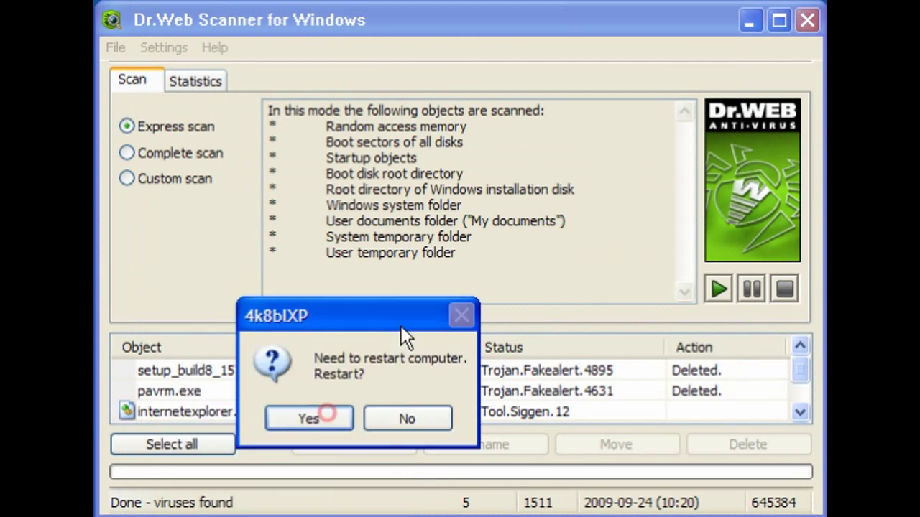
click(375, 420)
Step: Select internetexplorer.dll in the scan results and dismiss the Dr.Web full version and free trial offer
click(436, 391)
scroll(433, 398, down, 1)
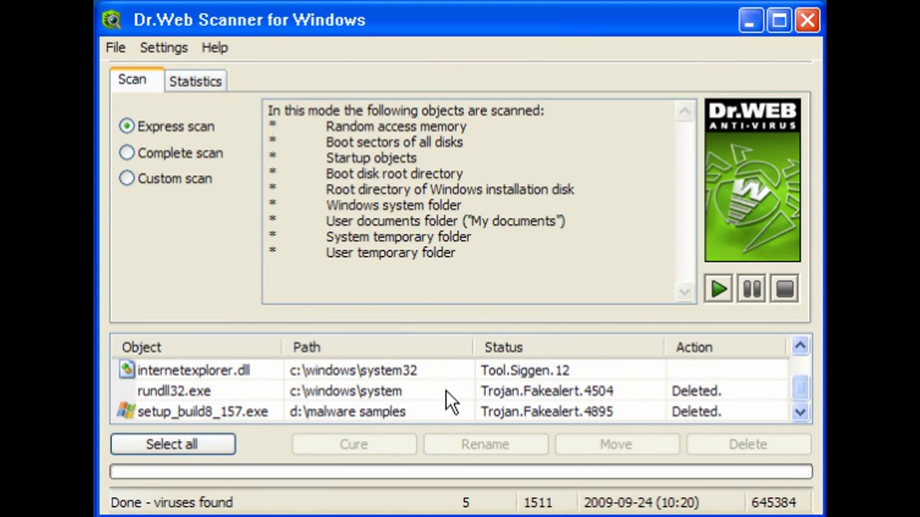
click(439, 374)
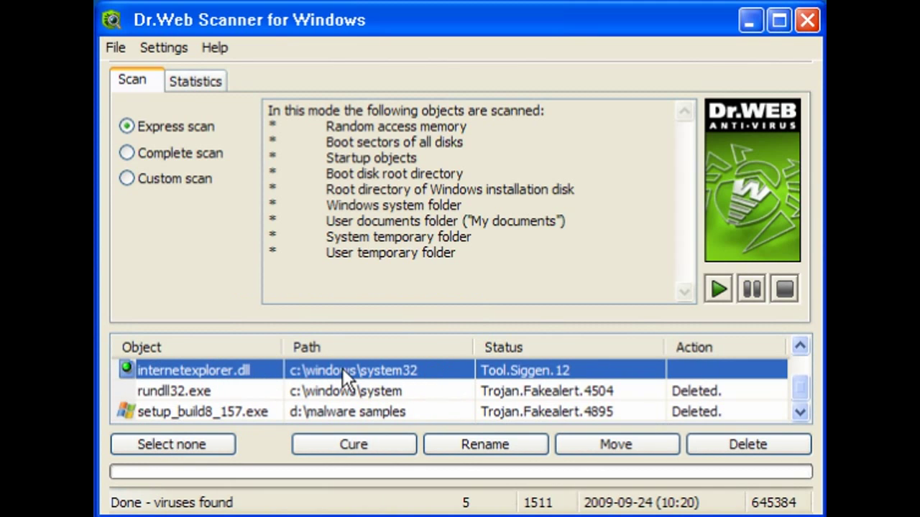
scroll(342, 368, up, 1)
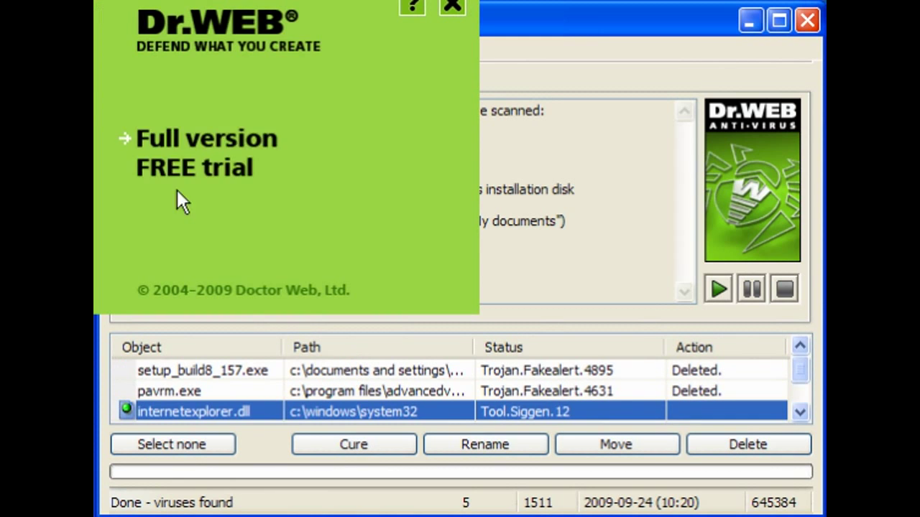
click(285, 85)
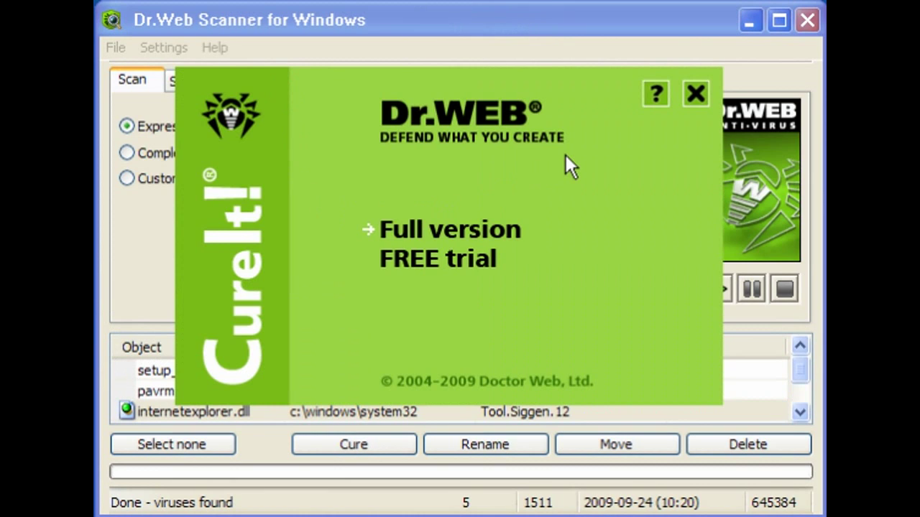
click(691, 97)
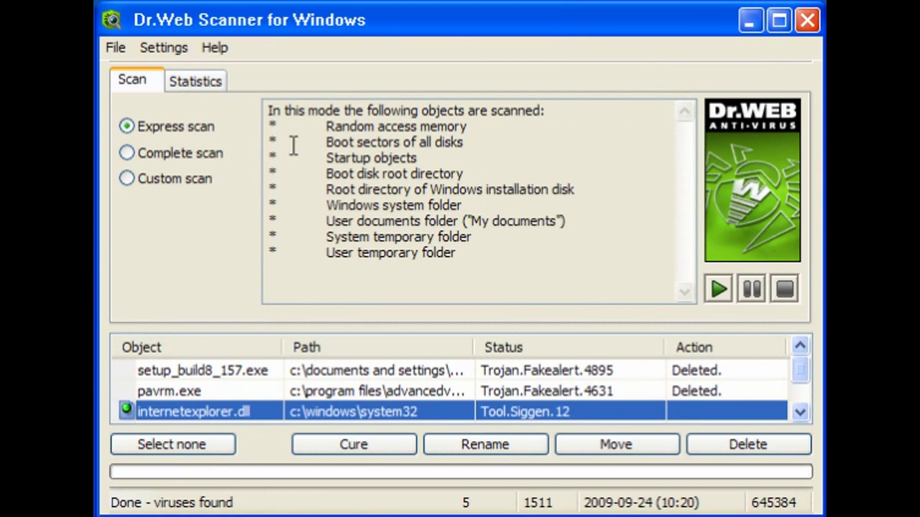
Step: Start a custom scan of the HP_PAVILION (C:) drive
click(127, 154)
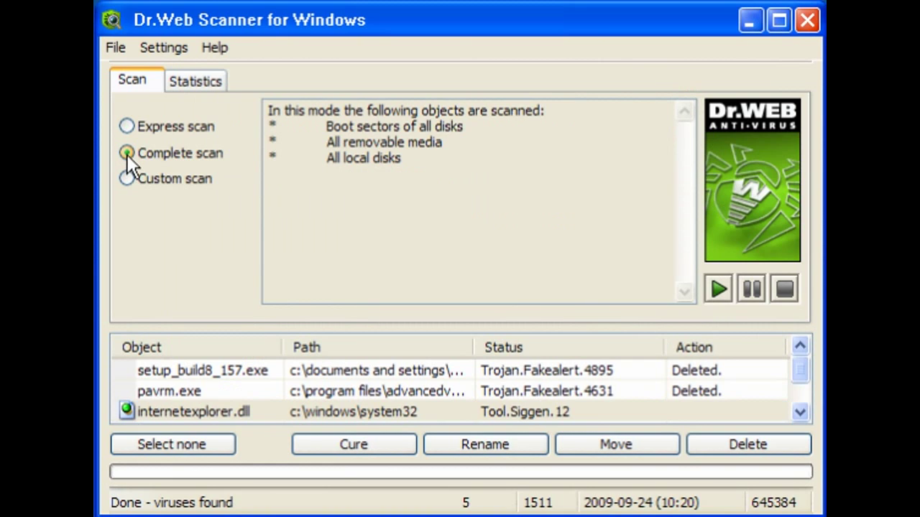
click(126, 180)
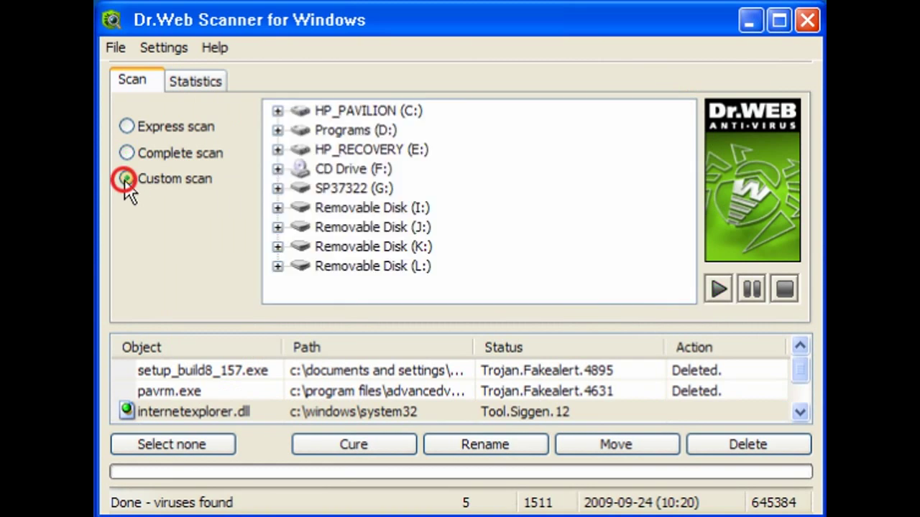
click(335, 110)
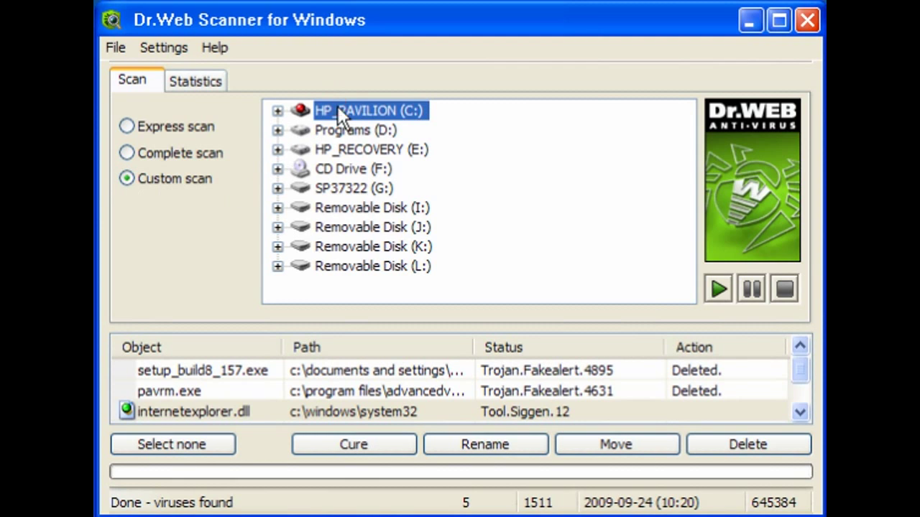
click(718, 289)
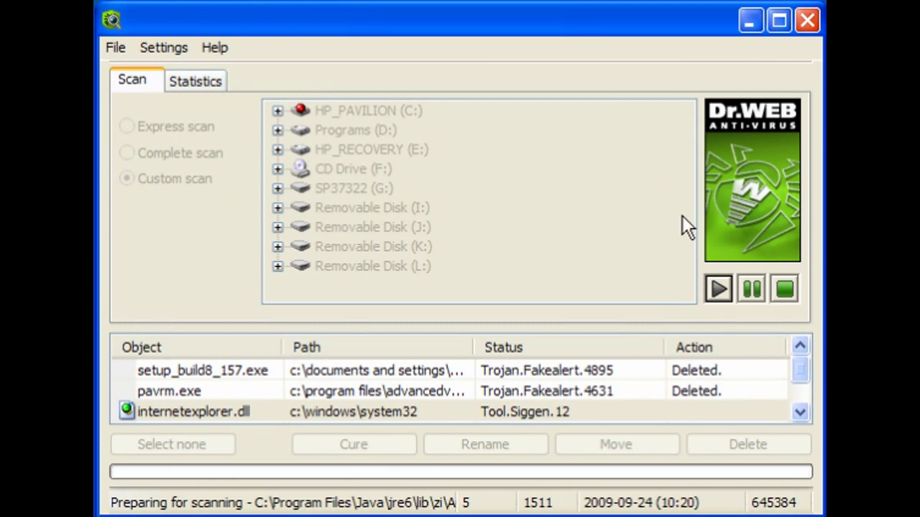
drag(797, 363, 801, 388)
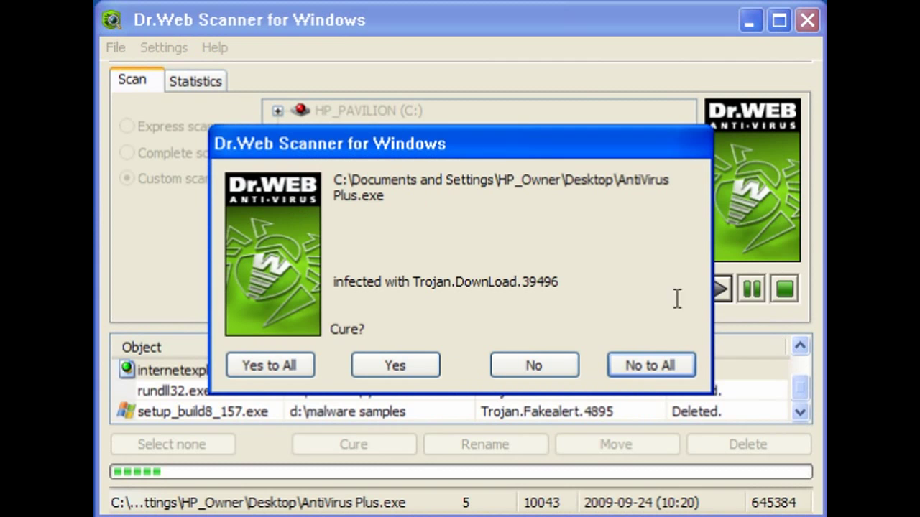
Step: Approve curing AntiVirus Plus.exe and AntivirusPlus[1].exe, then AntivirusPlus.exe and all further infections, declining the computer restart
click(397, 362)
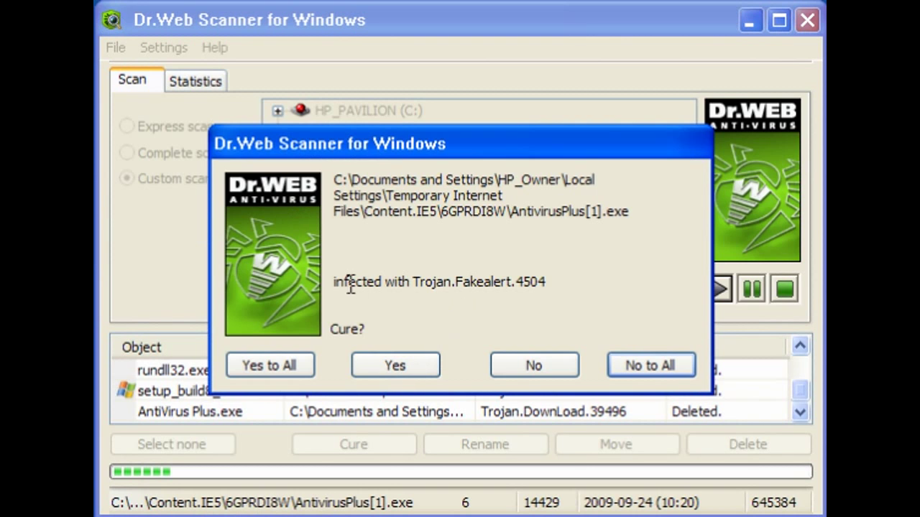
click(382, 362)
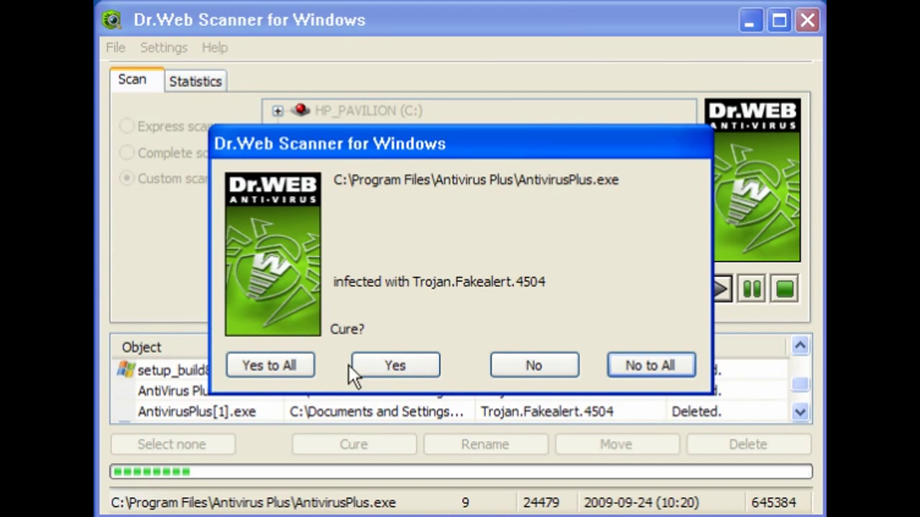
click(295, 364)
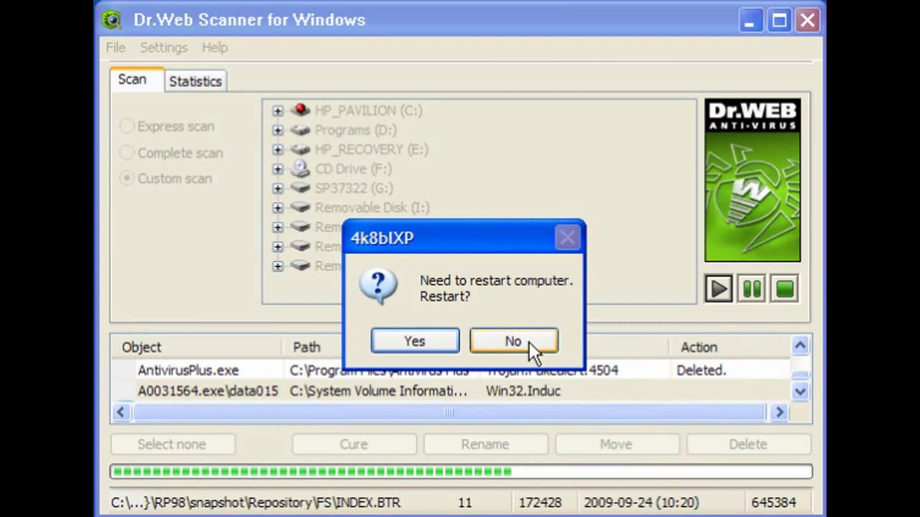
click(528, 342)
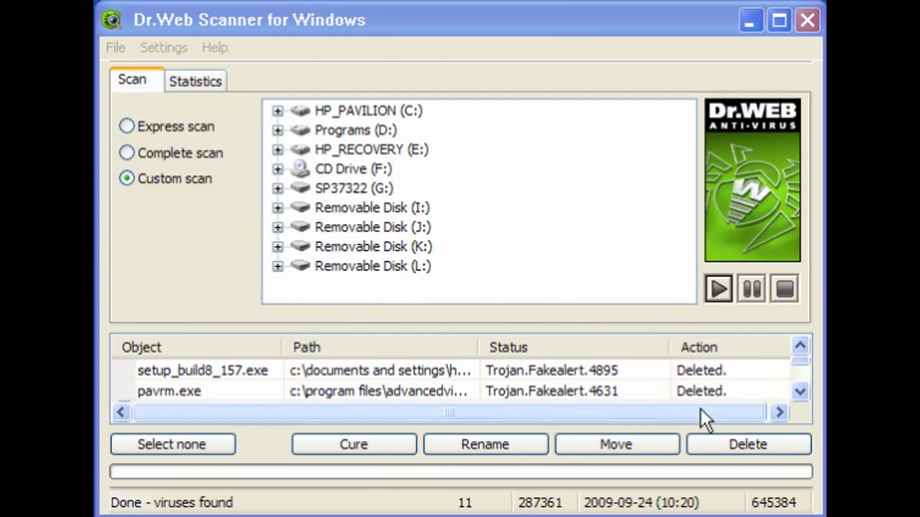
Step: Review the list of detected threats, checking the action recorded for internetexplorer.dll and the neighbouring entries
click(720, 391)
scroll(722, 392, down, 1)
click(722, 392)
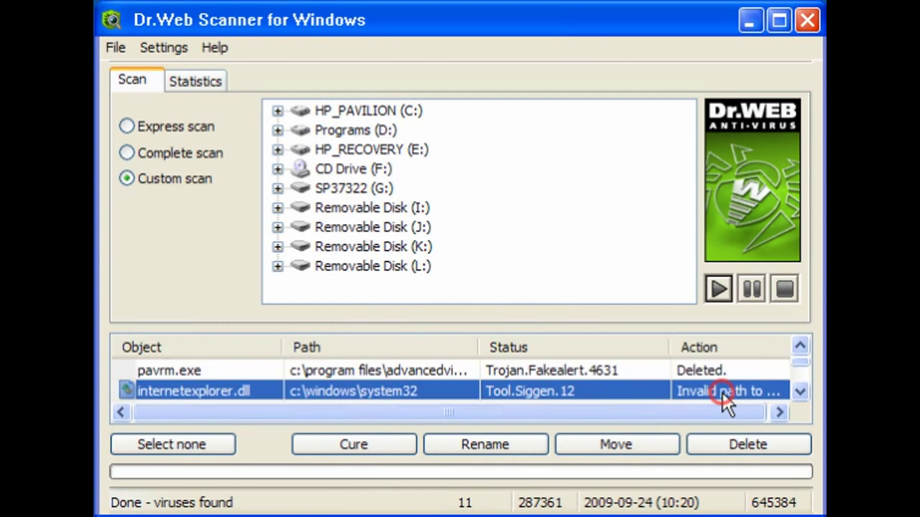
scroll(679, 396, down, 1)
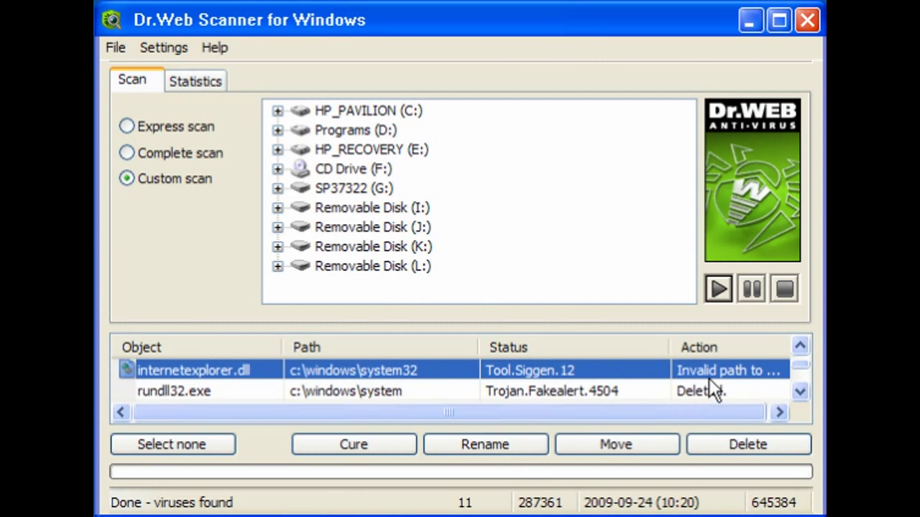
scroll(724, 375, down, 1)
scroll(724, 374, up, 1)
scroll(721, 376, down, 1)
scroll(720, 376, up, 1)
Step: Close the Dr.Web scanner despite the untreated threats and choose a quick scan in Malwarebytes' Anti-Malware
click(812, 27)
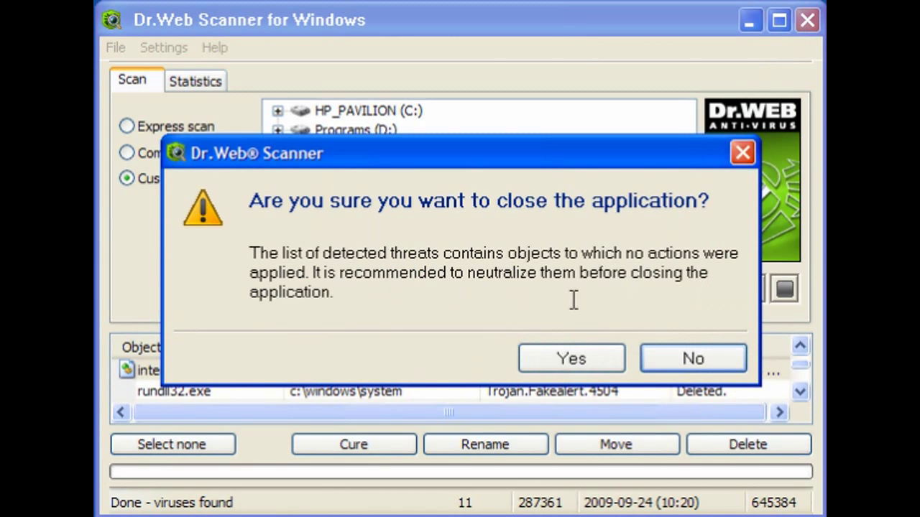
click(572, 357)
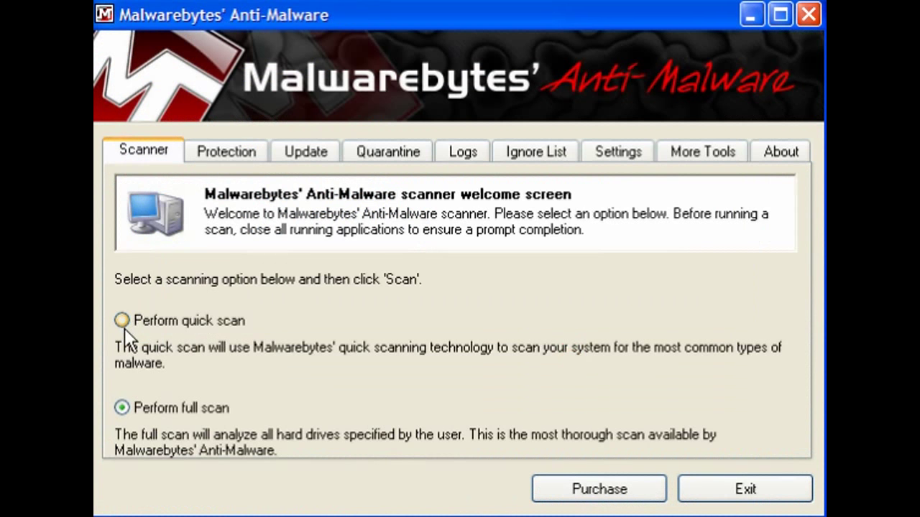
click(122, 322)
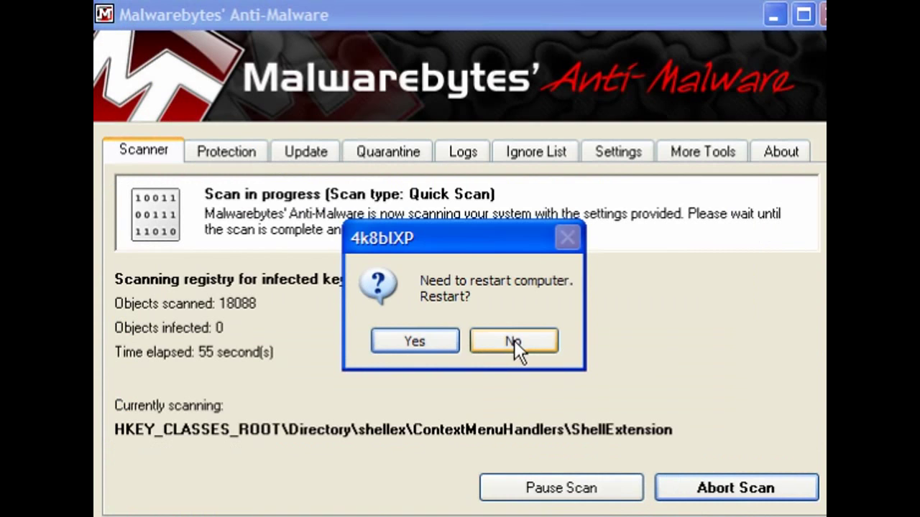
Step: Decline the computer restart and show the results of the completed Malwarebytes' Anti-Malware quick scan
click(513, 340)
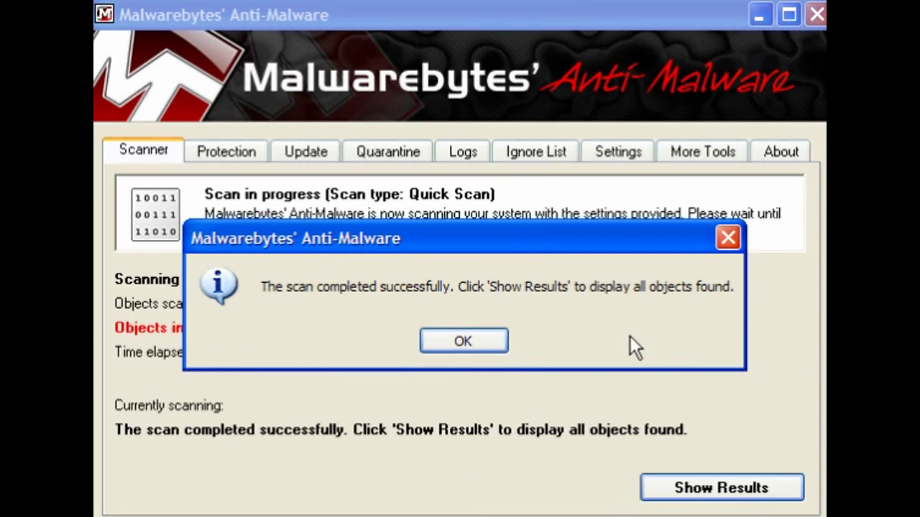
click(489, 345)
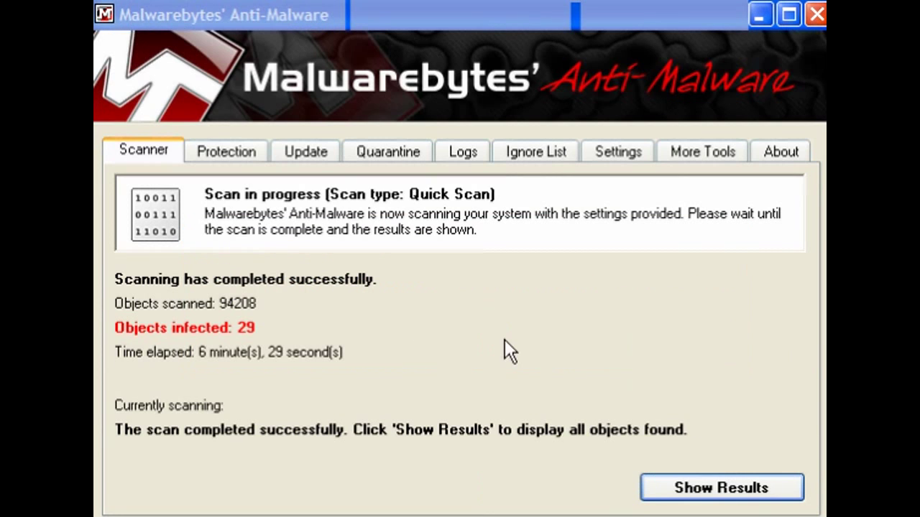
click(694, 491)
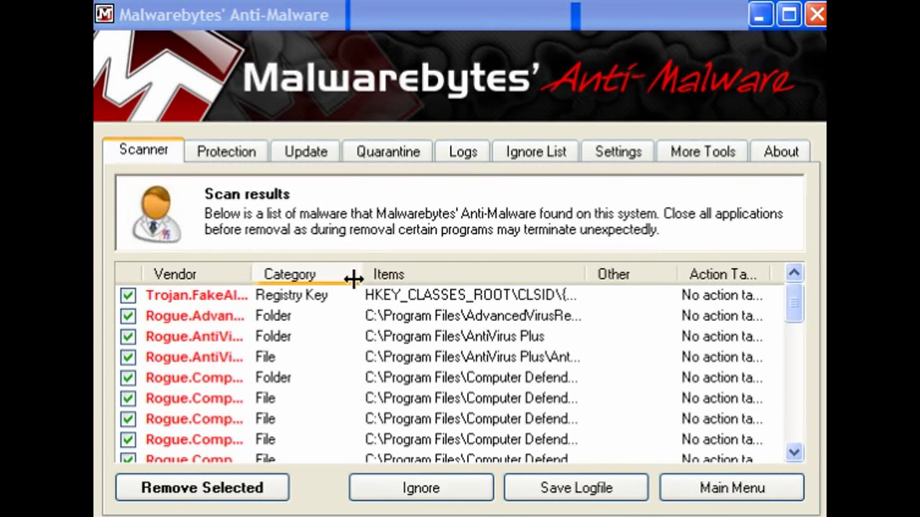
Step: Review the detected malware with a widened Vendor column and remove all checked items, declining the computer restart
drag(253, 272, 293, 275)
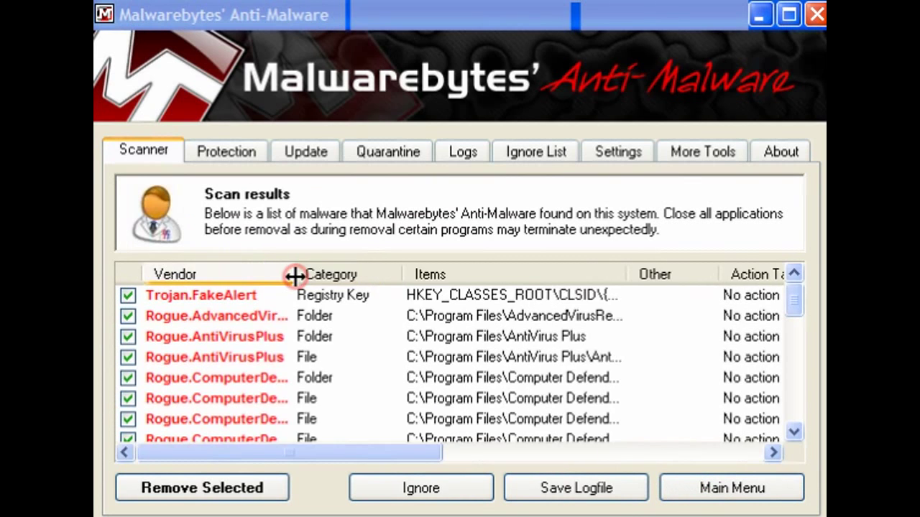
scroll(319, 337, down, 8)
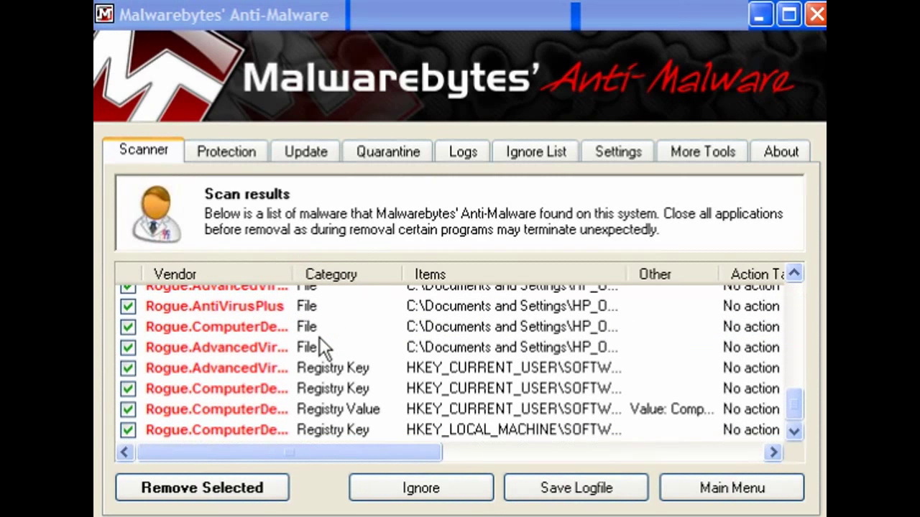
scroll(319, 337, up, 8)
click(319, 337)
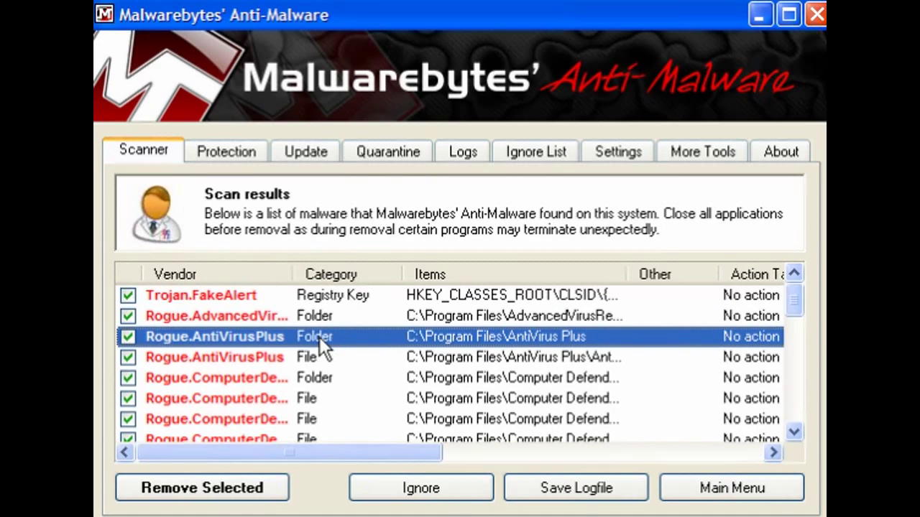
click(244, 488)
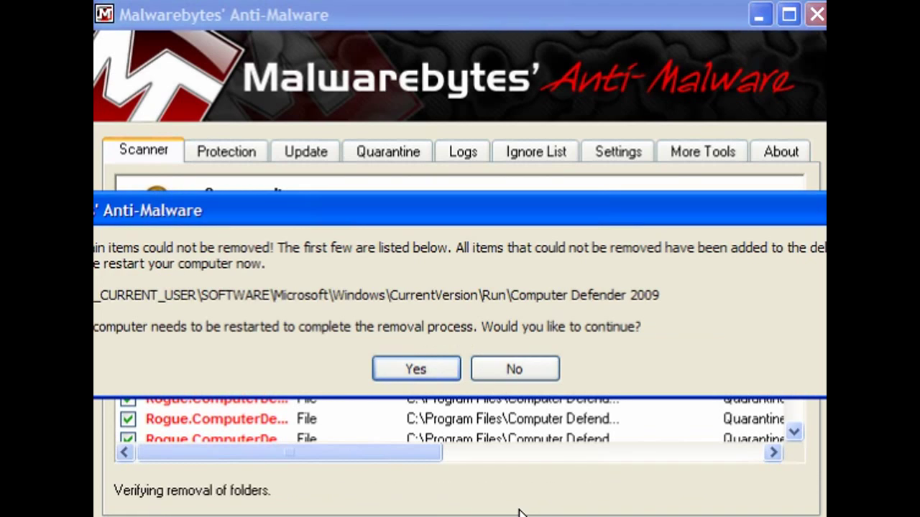
click(521, 371)
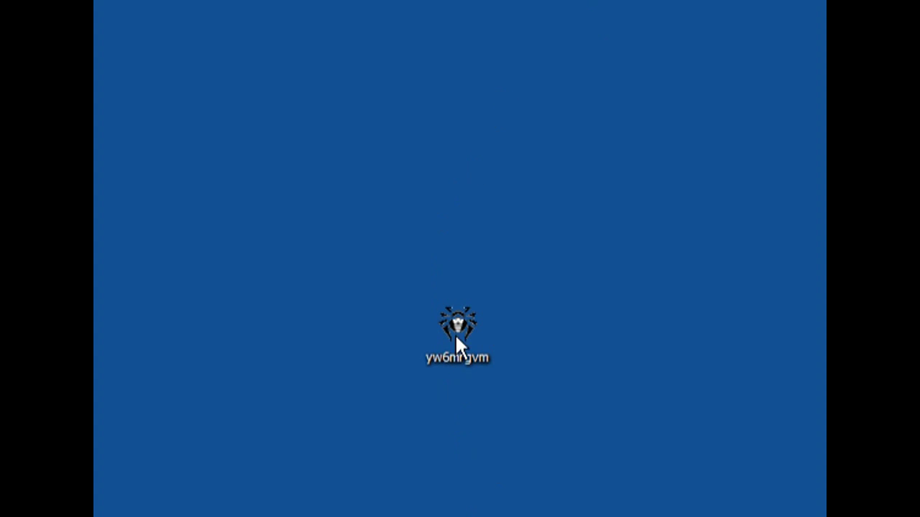
Step: Copy yw6mrgvm from the desktop into the folder containing CCleaner, KeePass and Q-Dir, and run the copy from there
drag(465, 324, 733, 392)
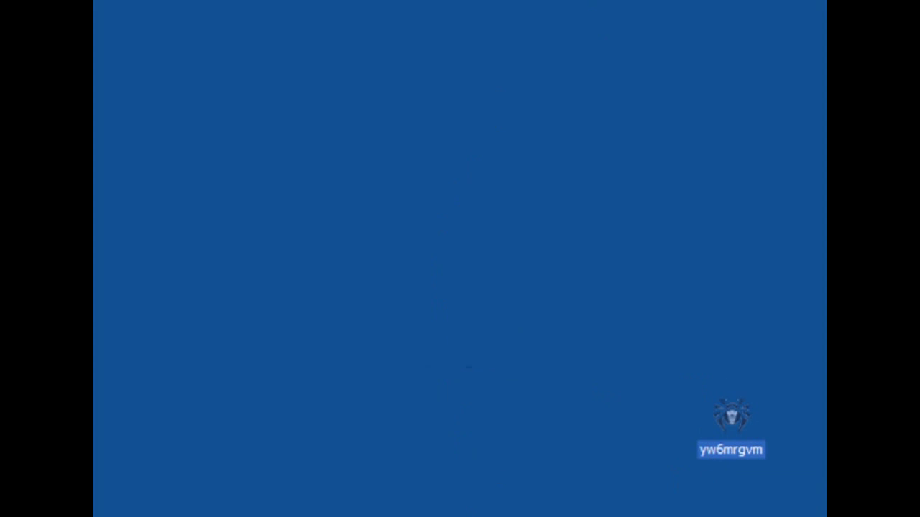
key(alt+Tab)
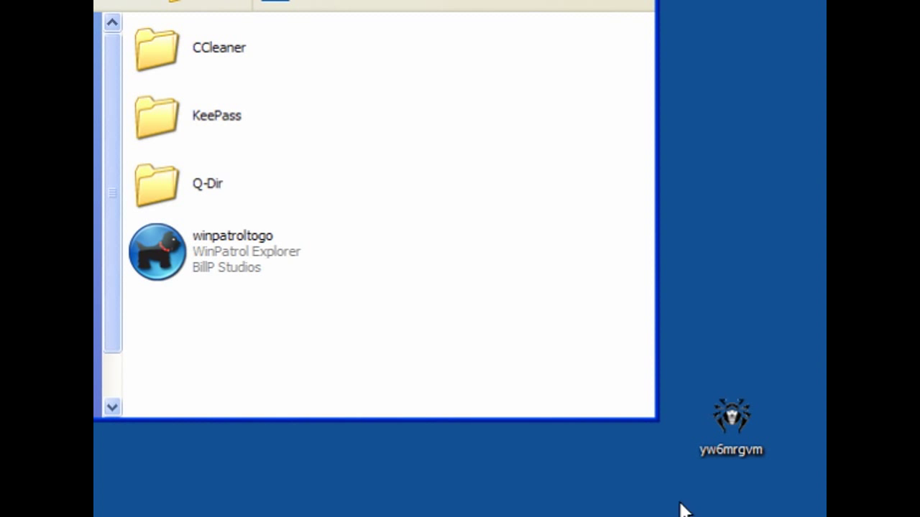
drag(734, 415, 496, 330)
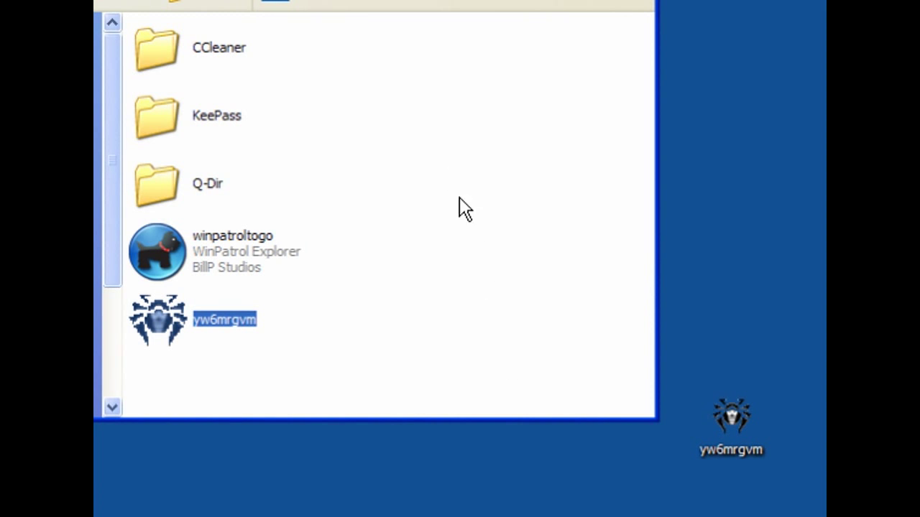
mouse_move(175, 311)
double_click(175, 327)
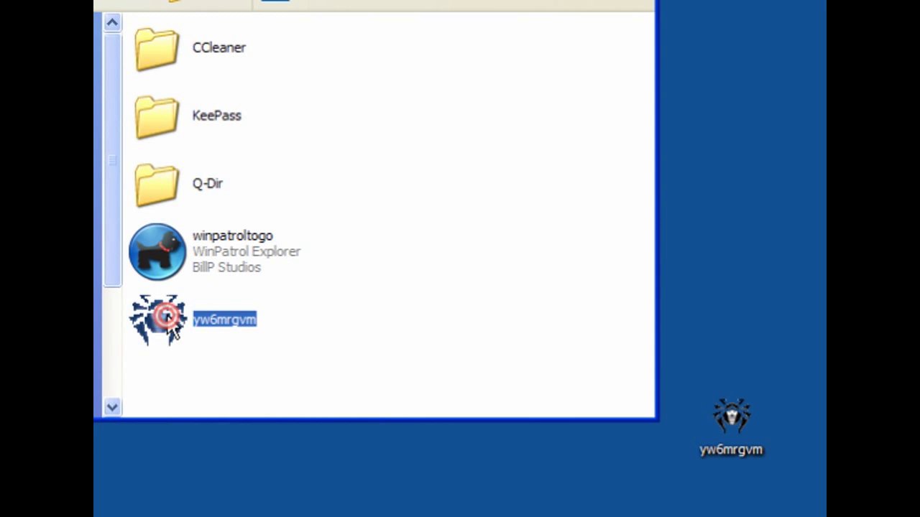
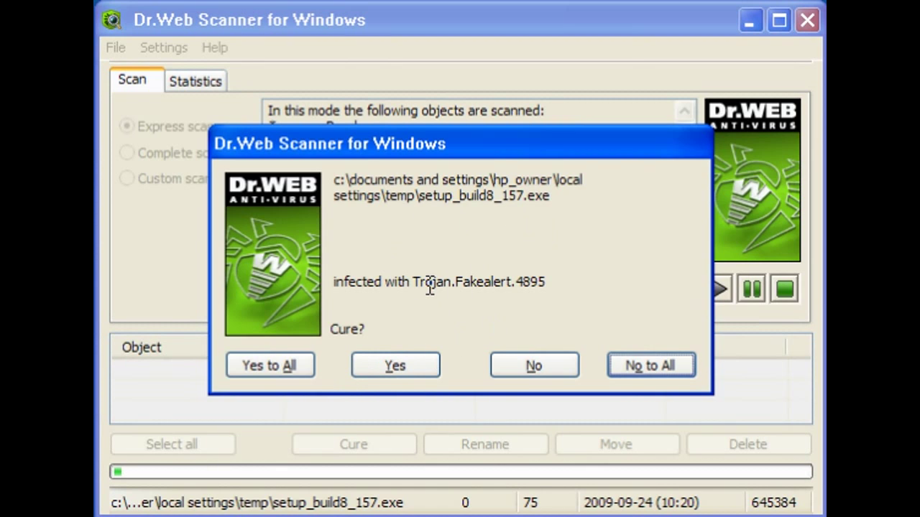
Step: Approve curing setup_build8_157.exe in the temp folder, pavrm.exe, rundll32.exe and setup_build8_157.exe in d:\malware samples during the express scan
click(379, 364)
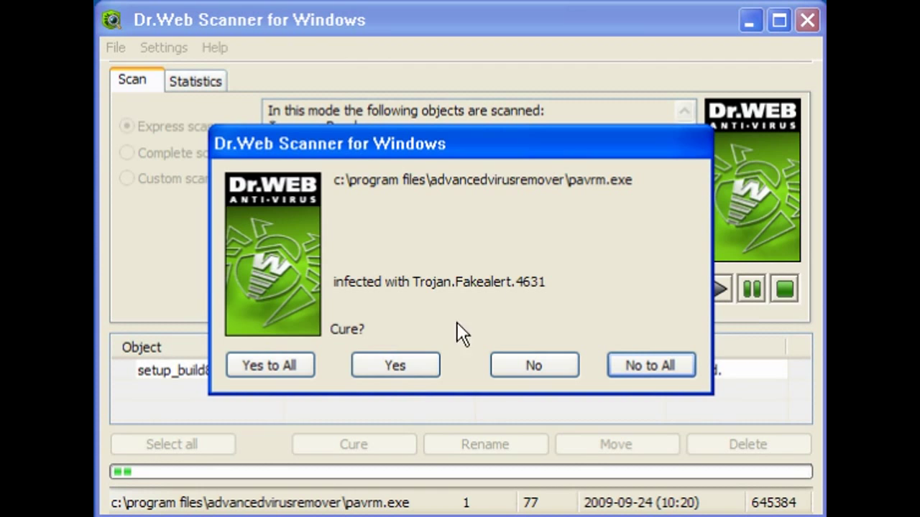
click(389, 364)
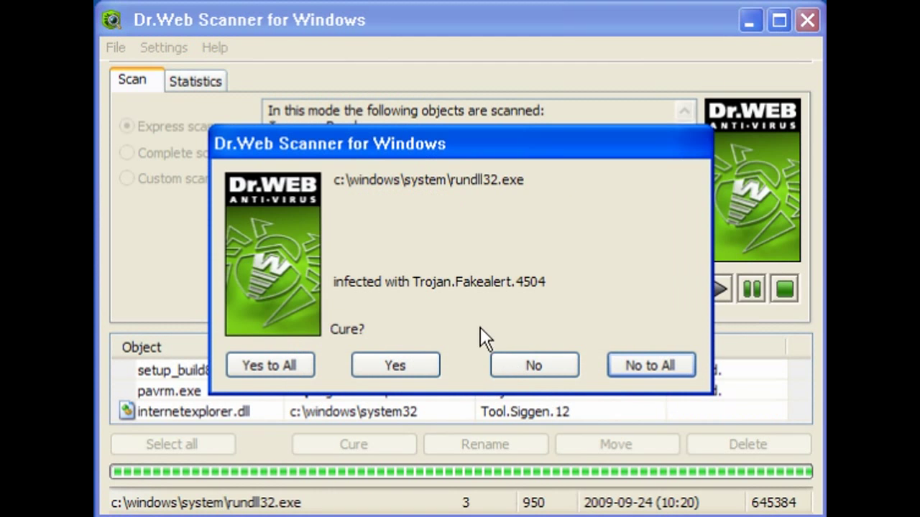
click(405, 369)
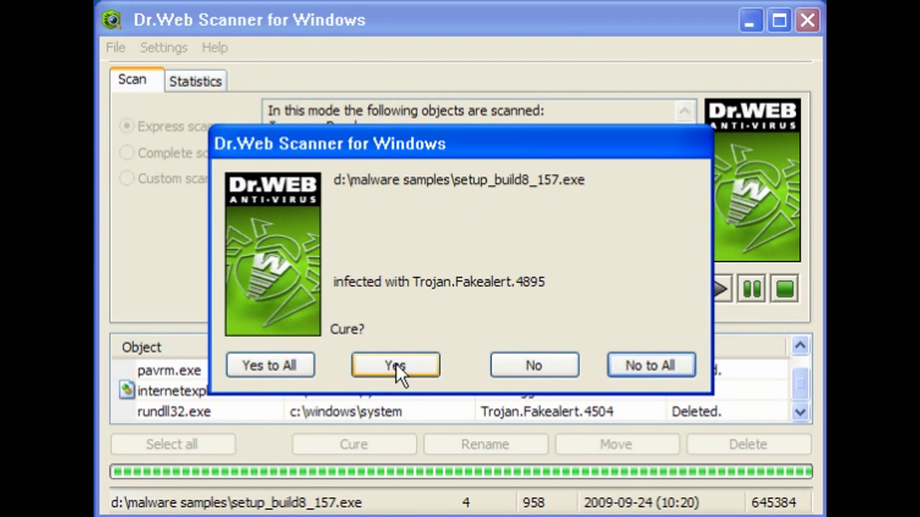
click(396, 365)
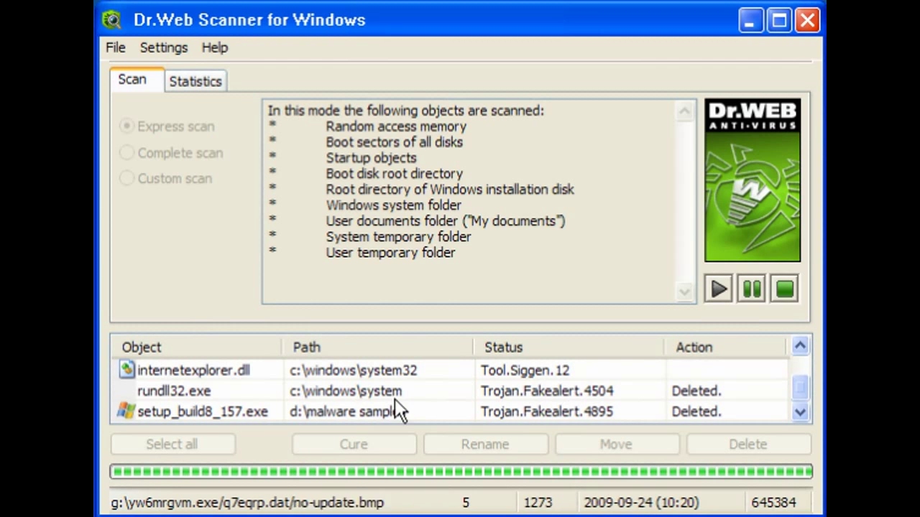
click(396, 392)
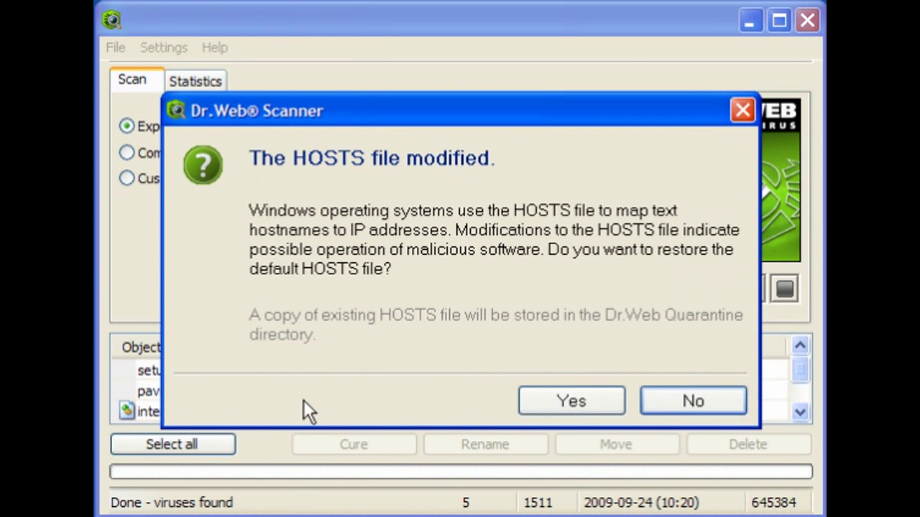
Step: Restore the default HOSTS file and decline the computer restart, moving the dialogs aside to see the threat list
drag(371, 117, 434, 46)
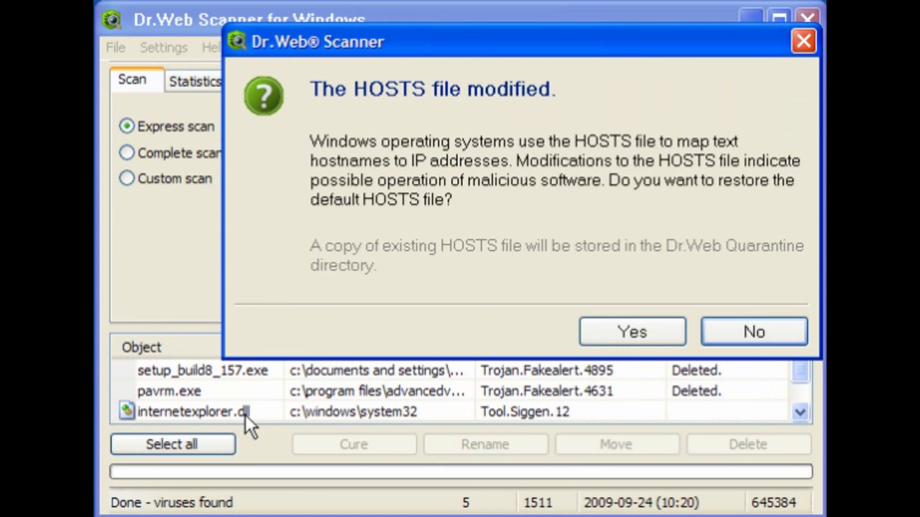
drag(596, 42, 514, 55)
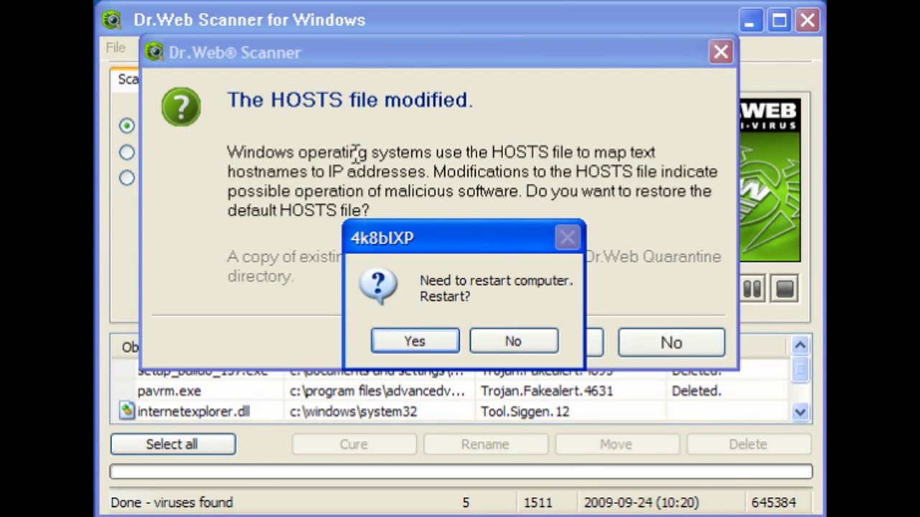
drag(452, 237, 275, 402)
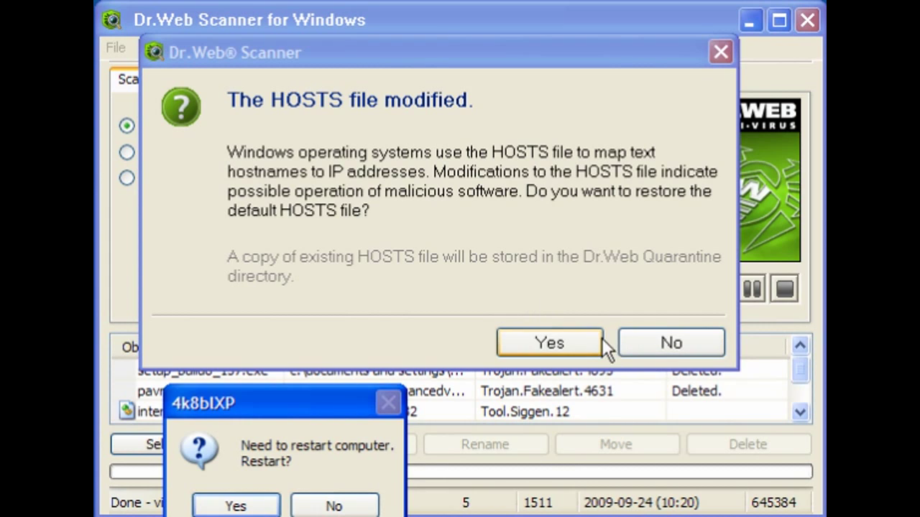
click(548, 345)
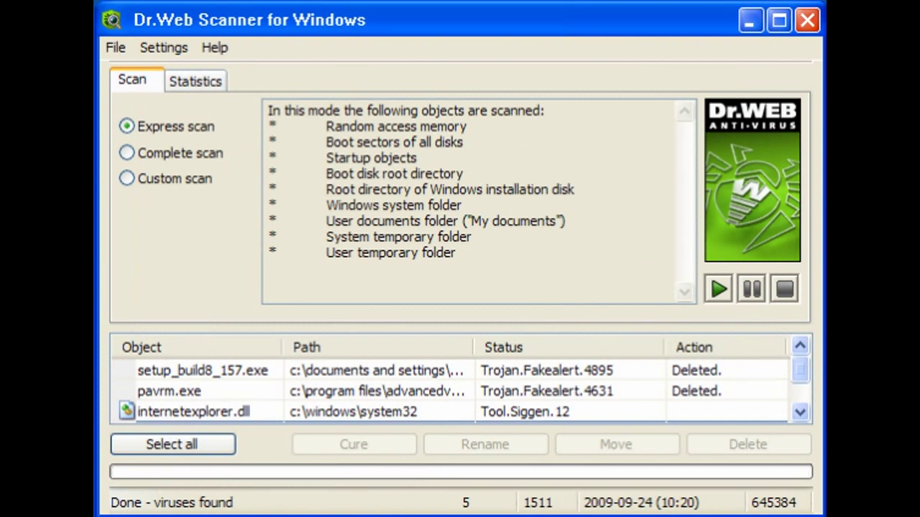
drag(327, 415, 401, 327)
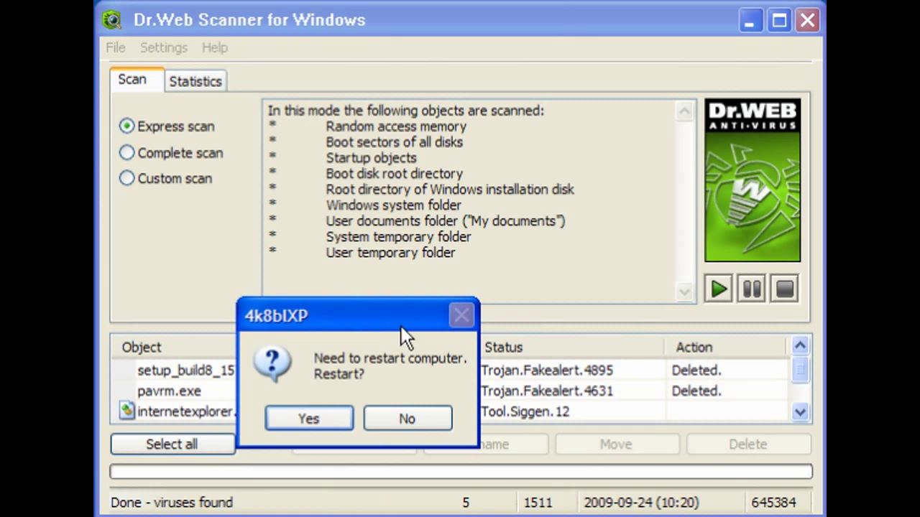
click(373, 416)
Step: Review the express scan's detected threats, select internetexplorer.dll and dismiss the CureIt! full version offer
click(434, 393)
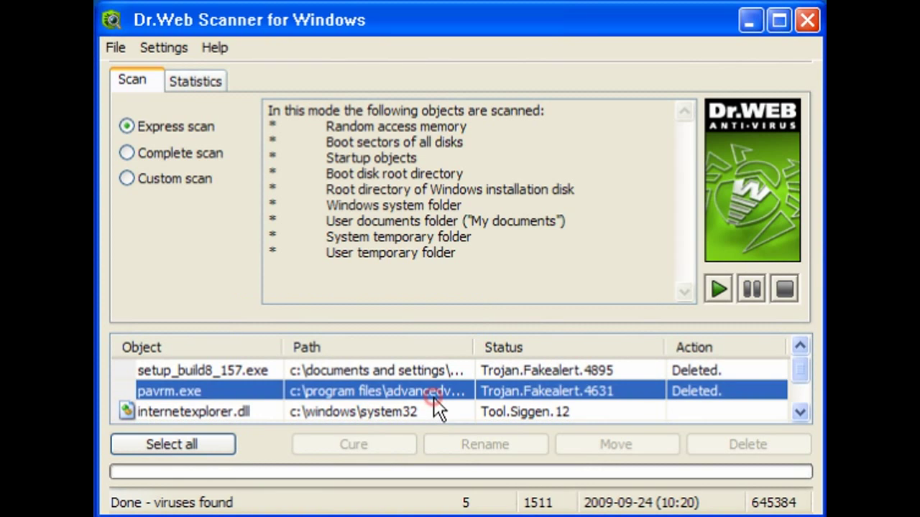
scroll(434, 399, down, 1)
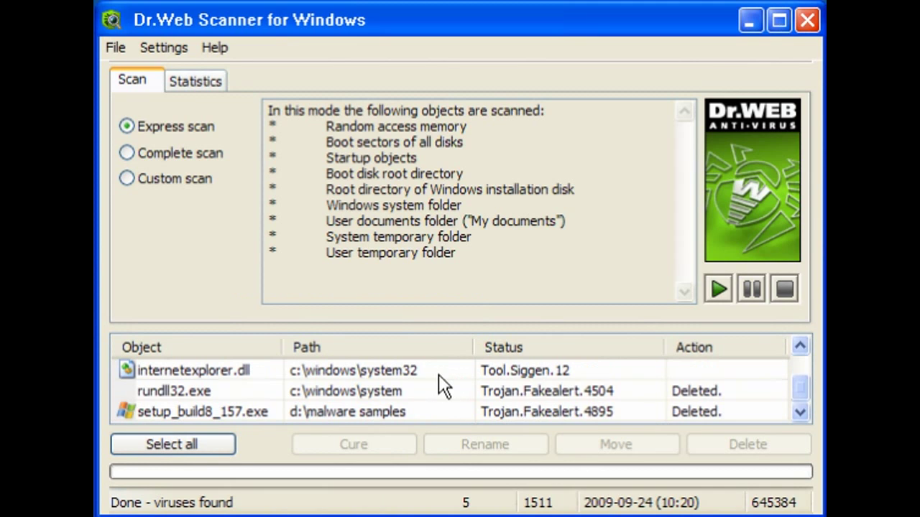
click(438, 375)
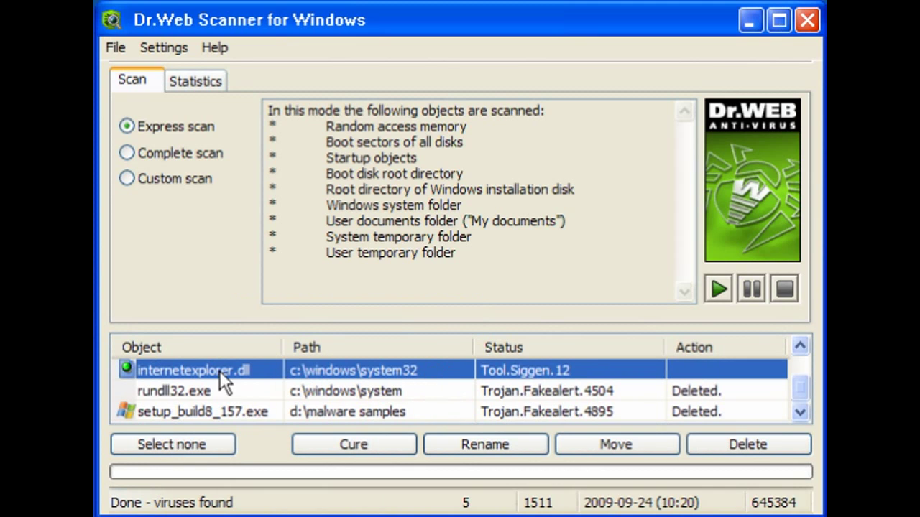
scroll(342, 368, up, 1)
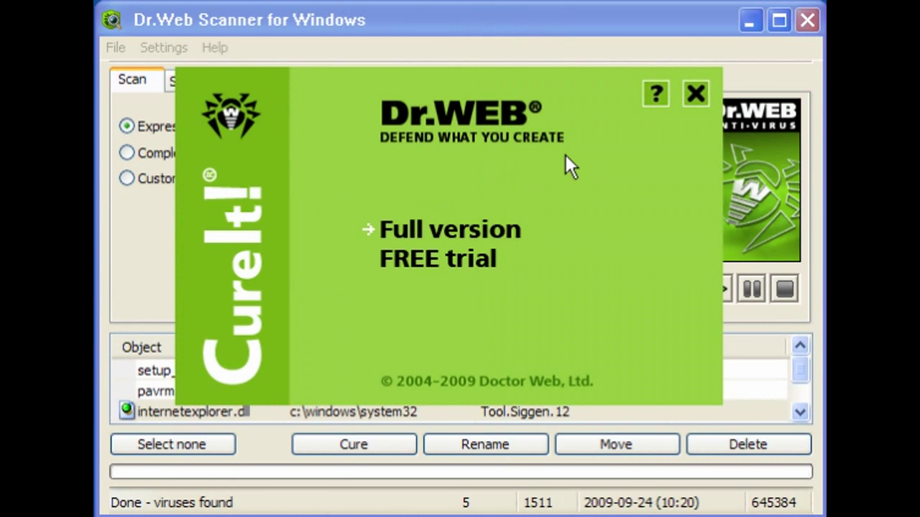
click(687, 97)
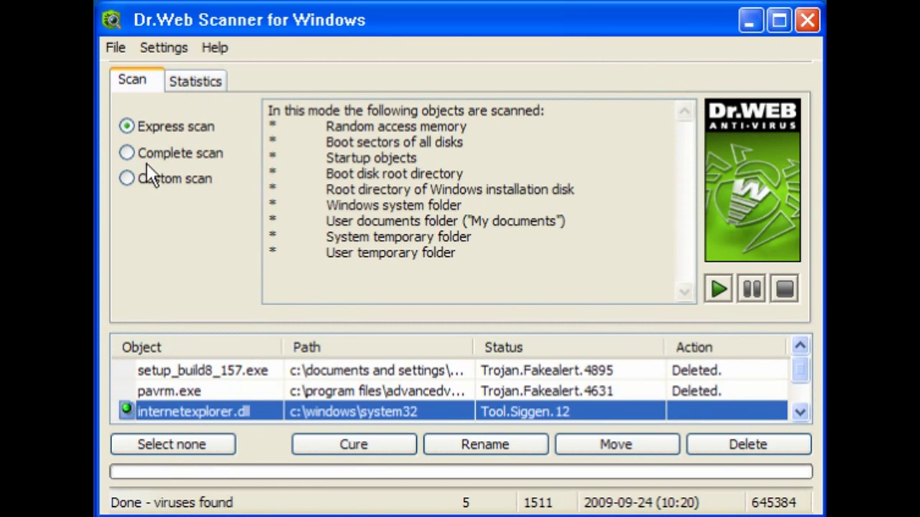
Step: Start a custom scan of the HP_PAVILION (C:) drive
click(127, 154)
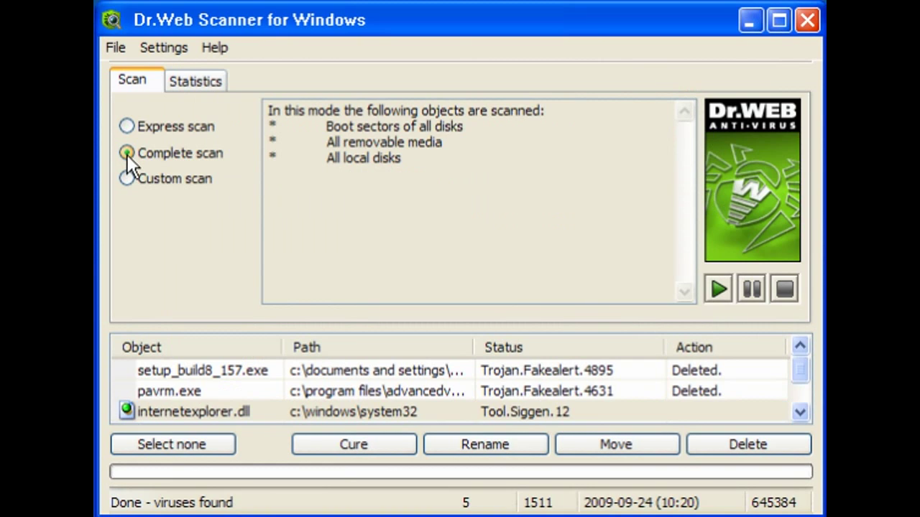
click(127, 178)
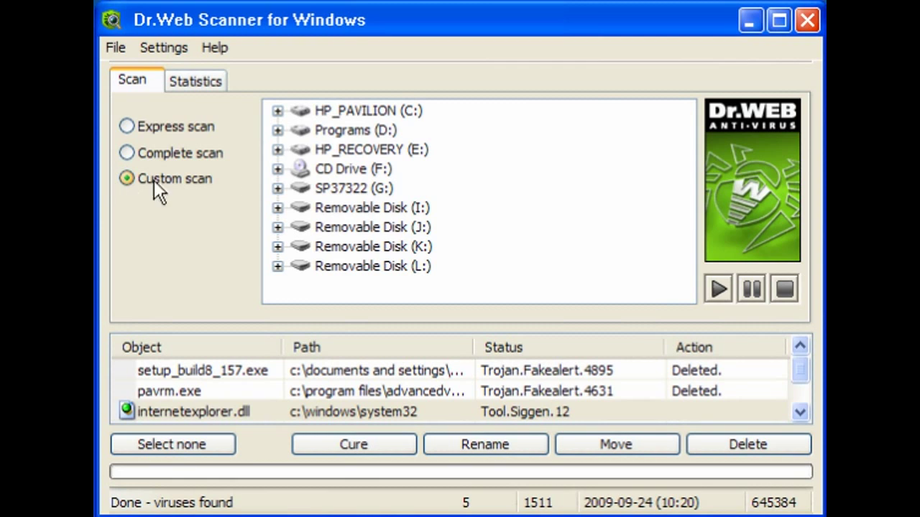
click(335, 109)
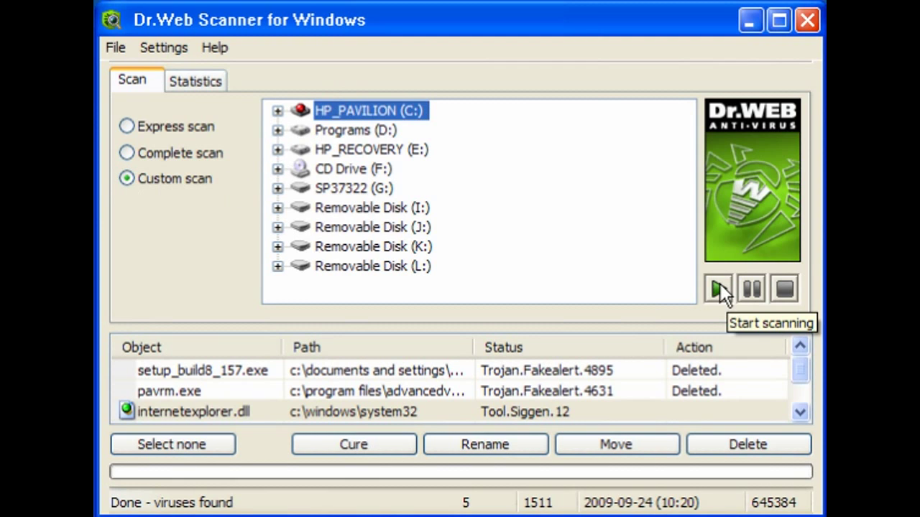
click(718, 288)
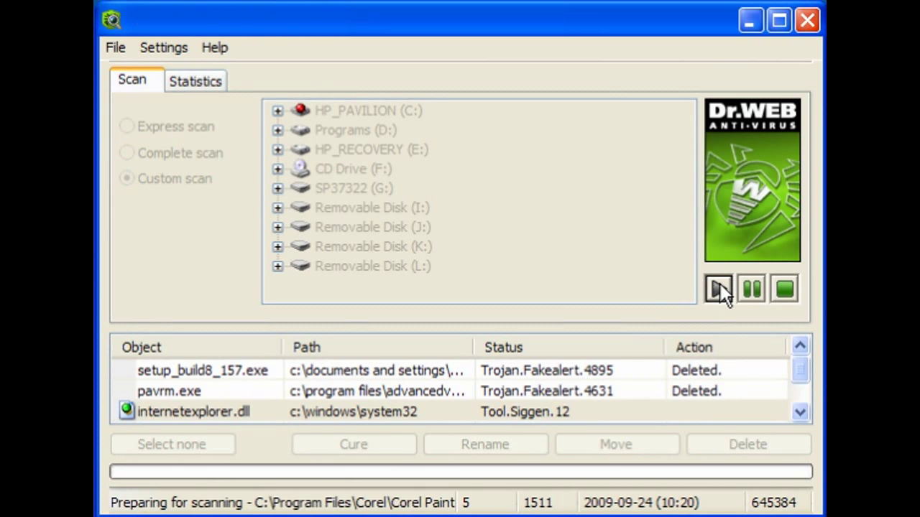
Step: Approve curing AntiVirus Plus.exe, AntivirusPlus[1].exe and all further infected files during the C: scan, and decline the computer restart
drag(797, 364, 805, 396)
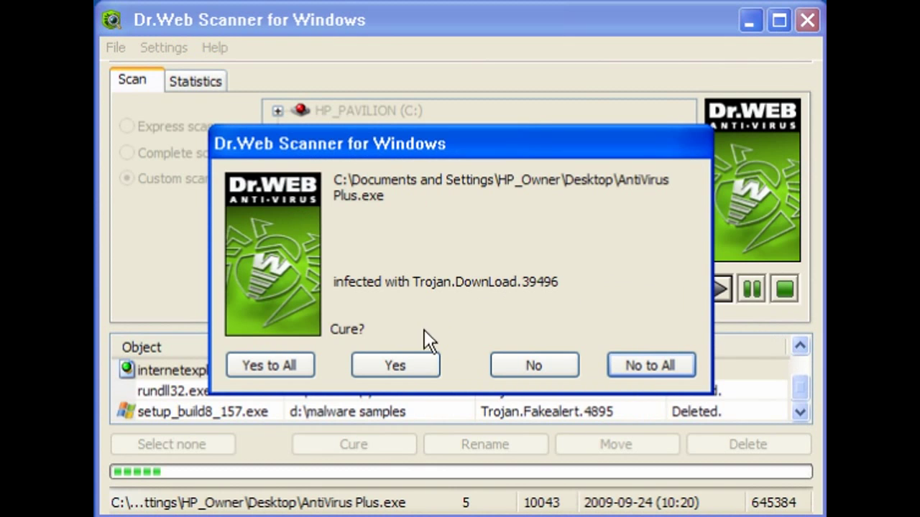
click(398, 367)
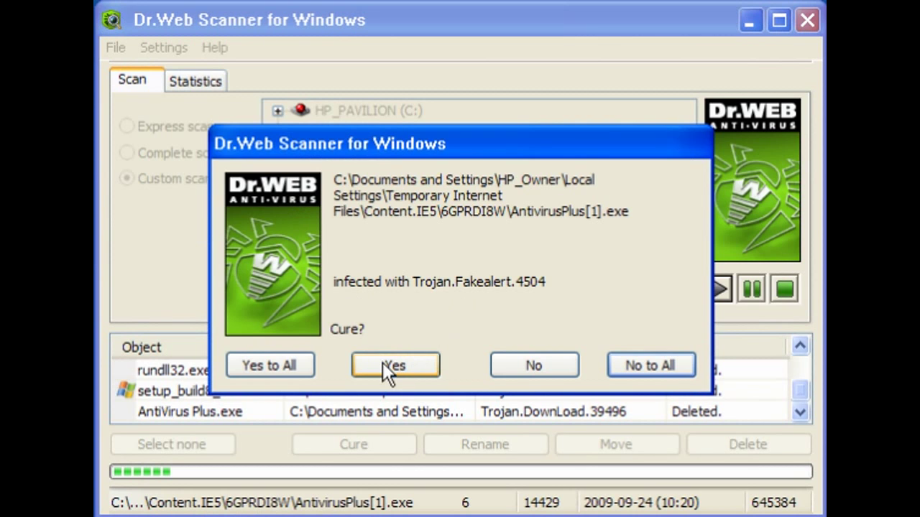
click(382, 363)
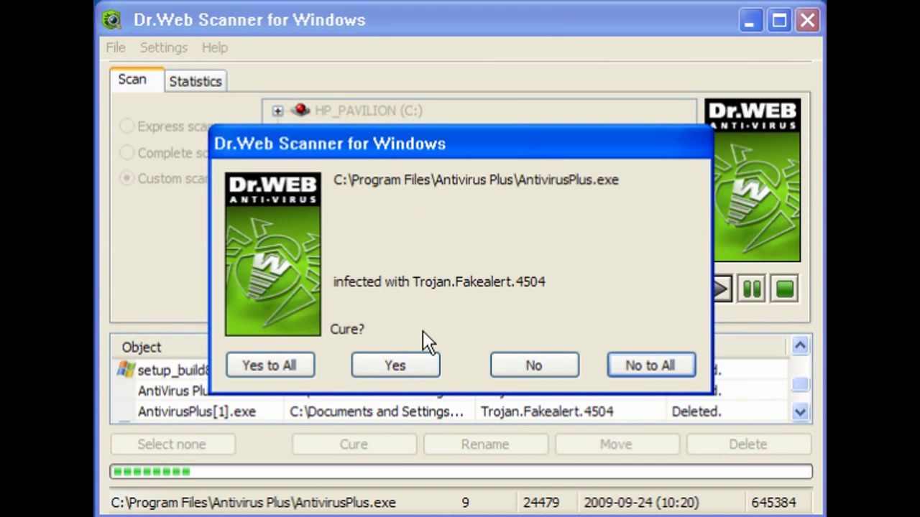
click(295, 364)
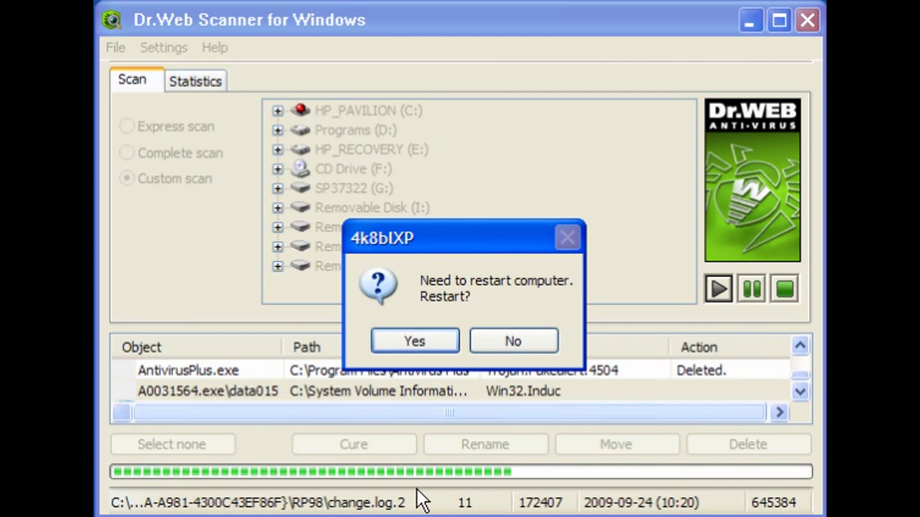
click(529, 342)
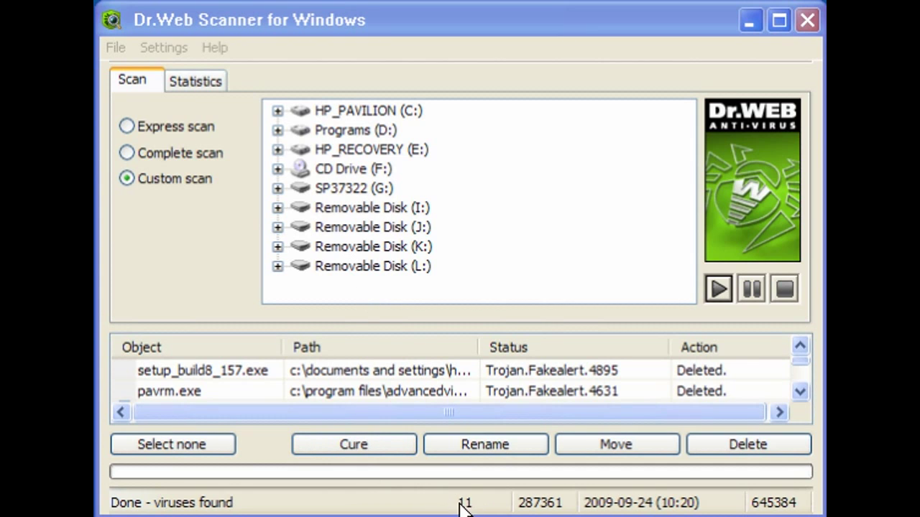
Step: Review the custom scan's detected threats and the action applied to pavrm.exe, internetexplorer.dll and rundll32.exe
click(722, 393)
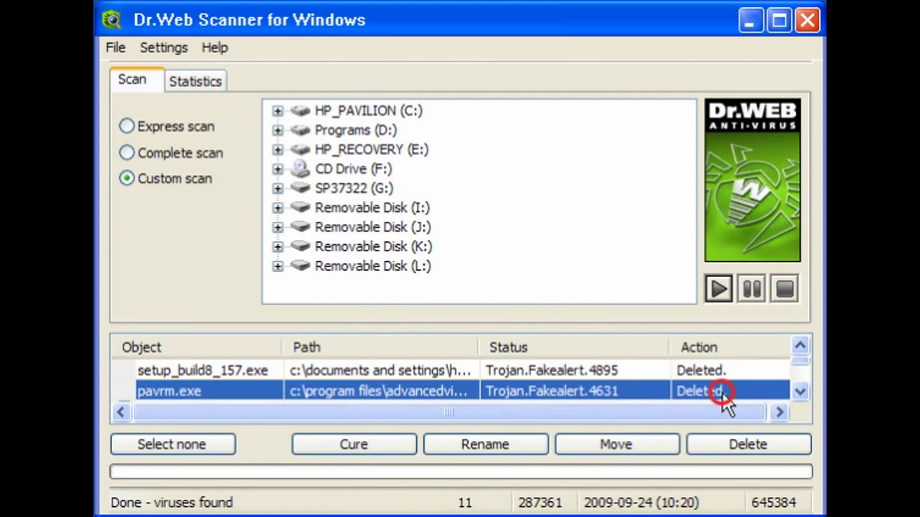
key(Down)
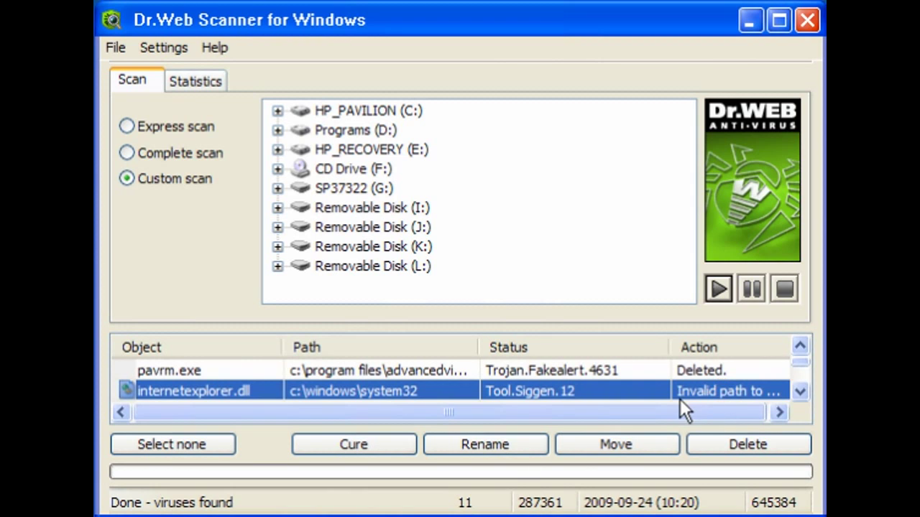
click(680, 395)
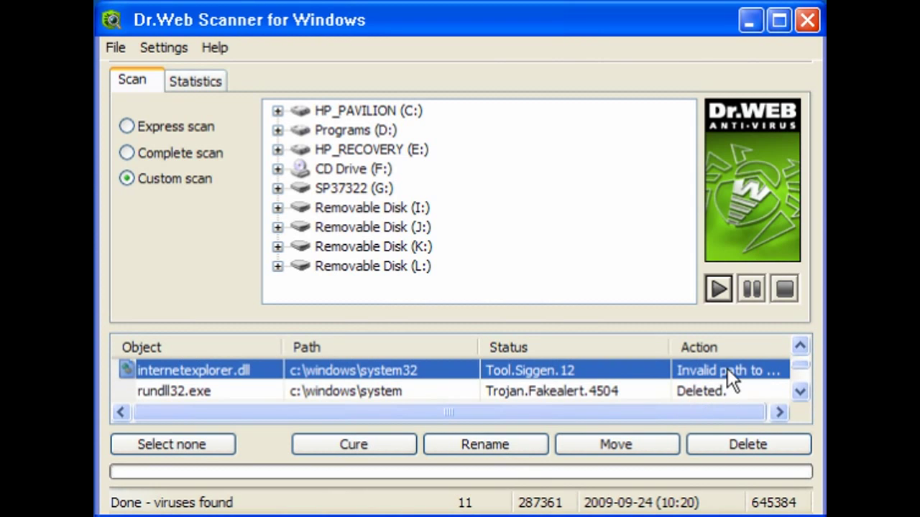
scroll(724, 372, down, 1)
scroll(722, 376, up, 1)
scroll(721, 376, down, 1)
scroll(721, 376, up, 1)
Step: Close Dr.Web Scanner despite the unhandled threats, switch to Malwarebytes' Anti-Malware and decline the computer restart
click(813, 29)
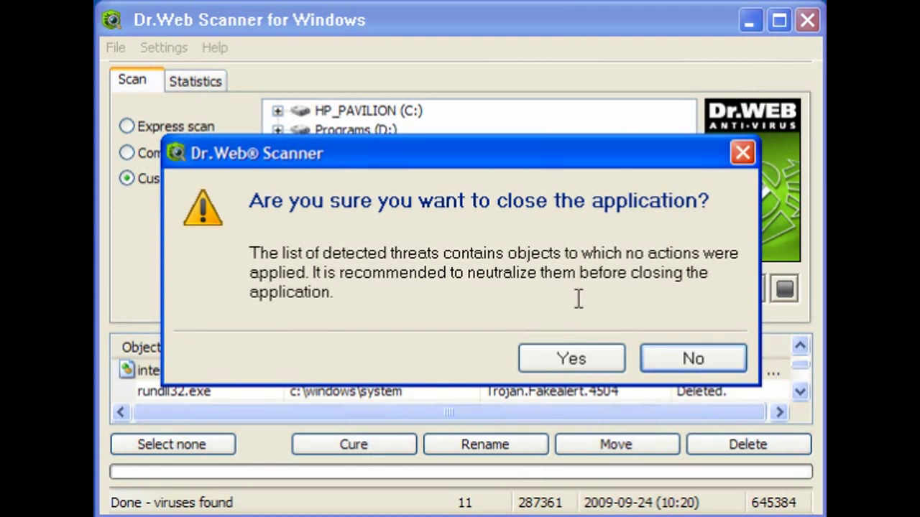
click(571, 358)
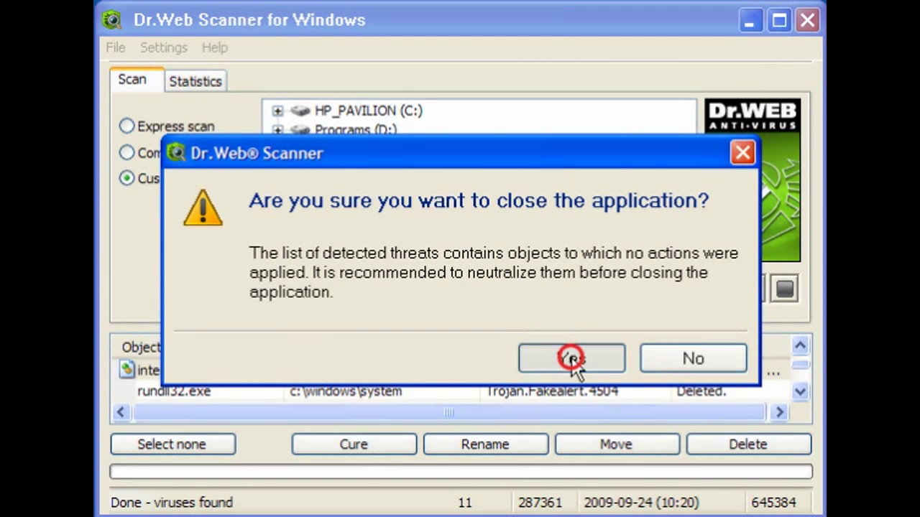
click(121, 321)
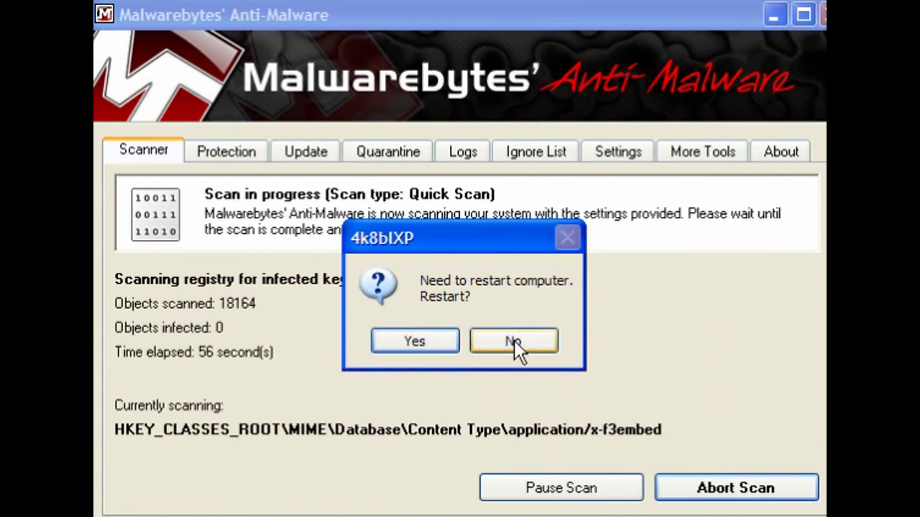
click(514, 340)
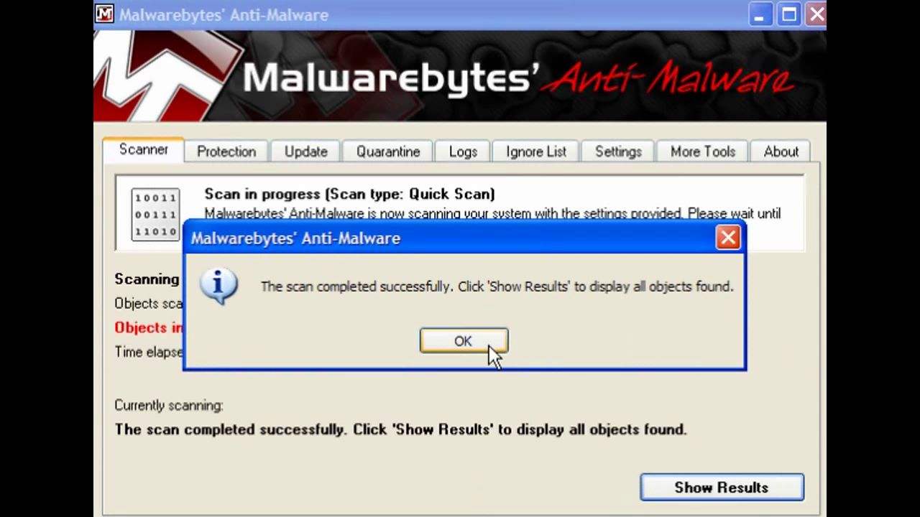
Step: Show the completed quick scan's results, widen the Vendor column and look through the detected items
click(489, 345)
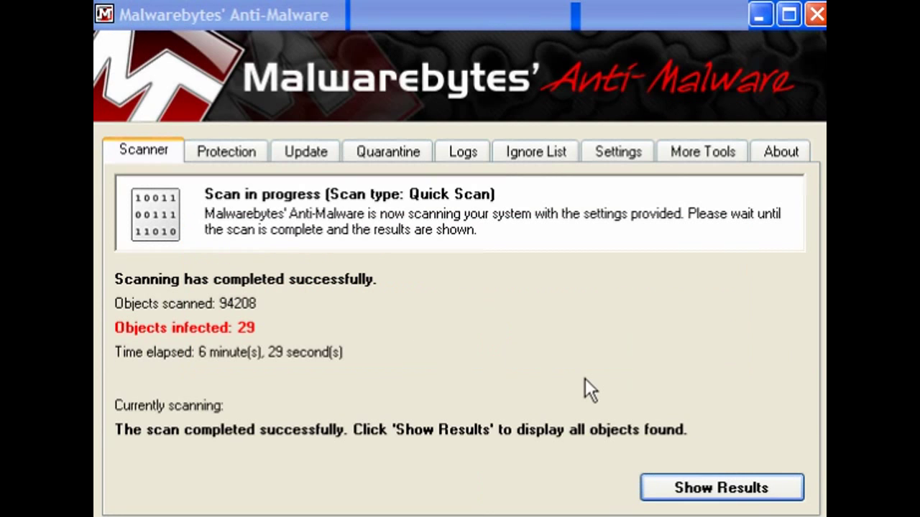
click(694, 494)
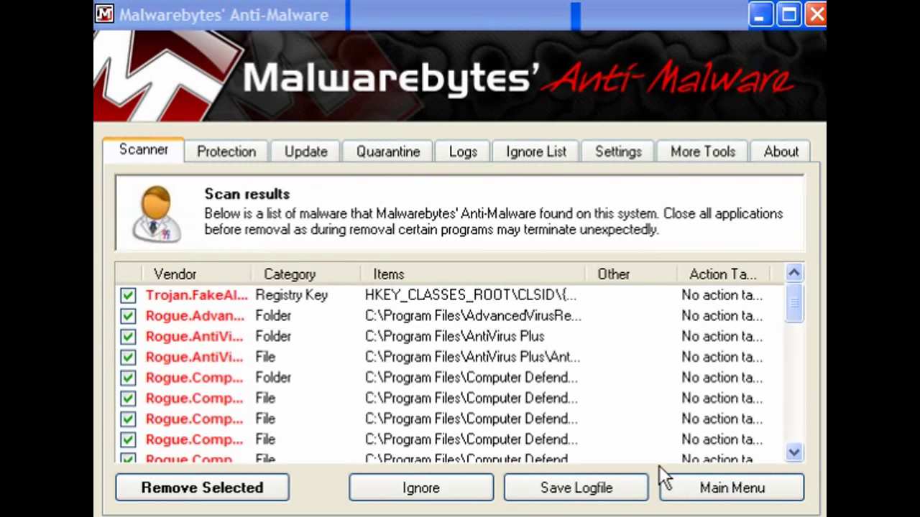
drag(260, 269, 293, 275)
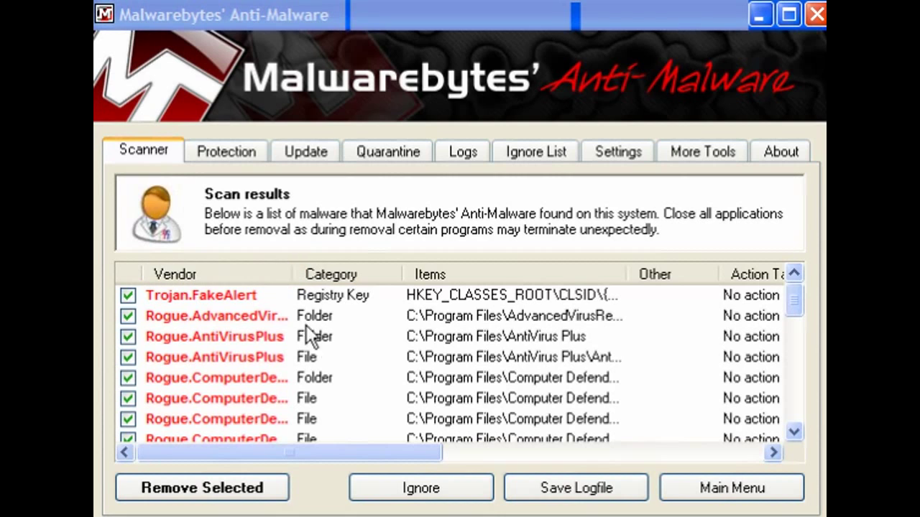
scroll(319, 337, down, 5)
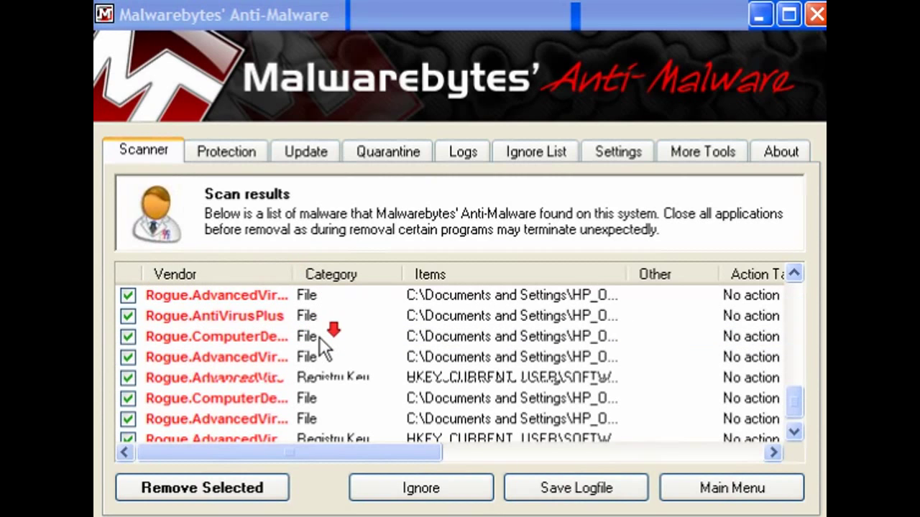
scroll(319, 337, up, 5)
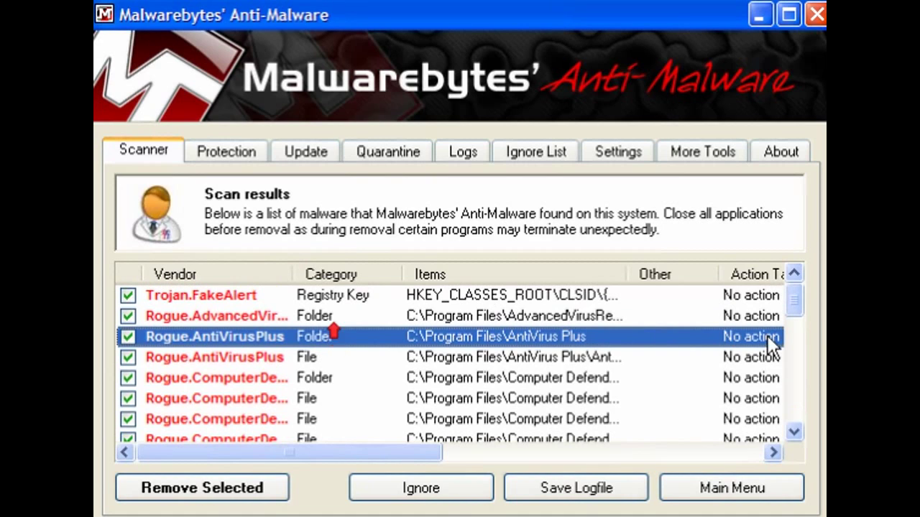
Step: Remove all checked malware items and decline restarting the computer to complete the removal
click(237, 487)
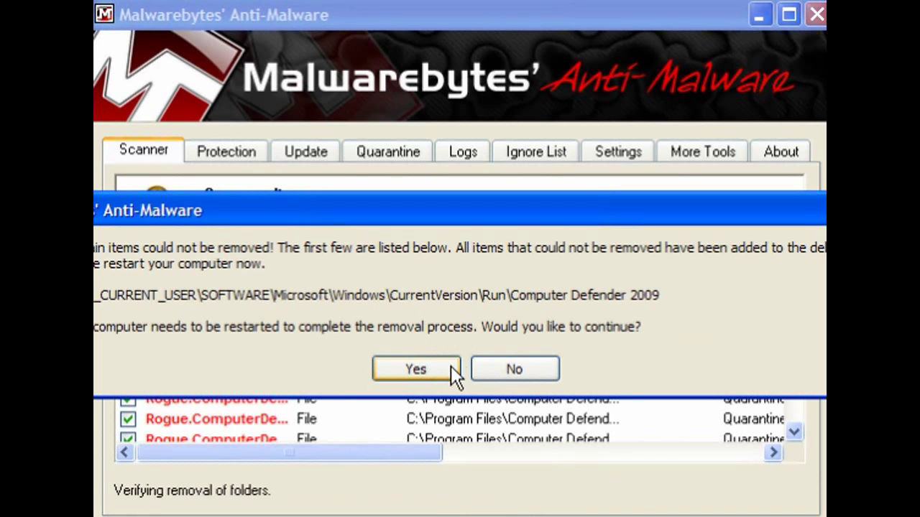
click(519, 370)
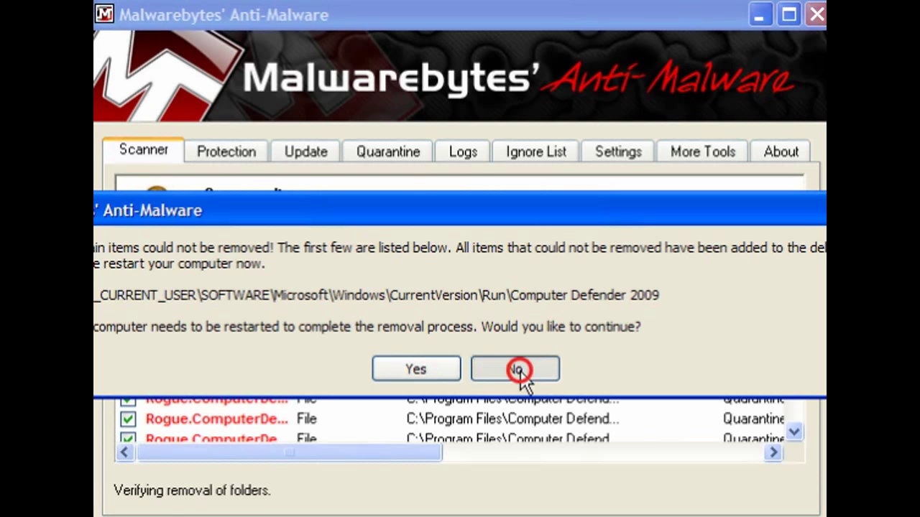